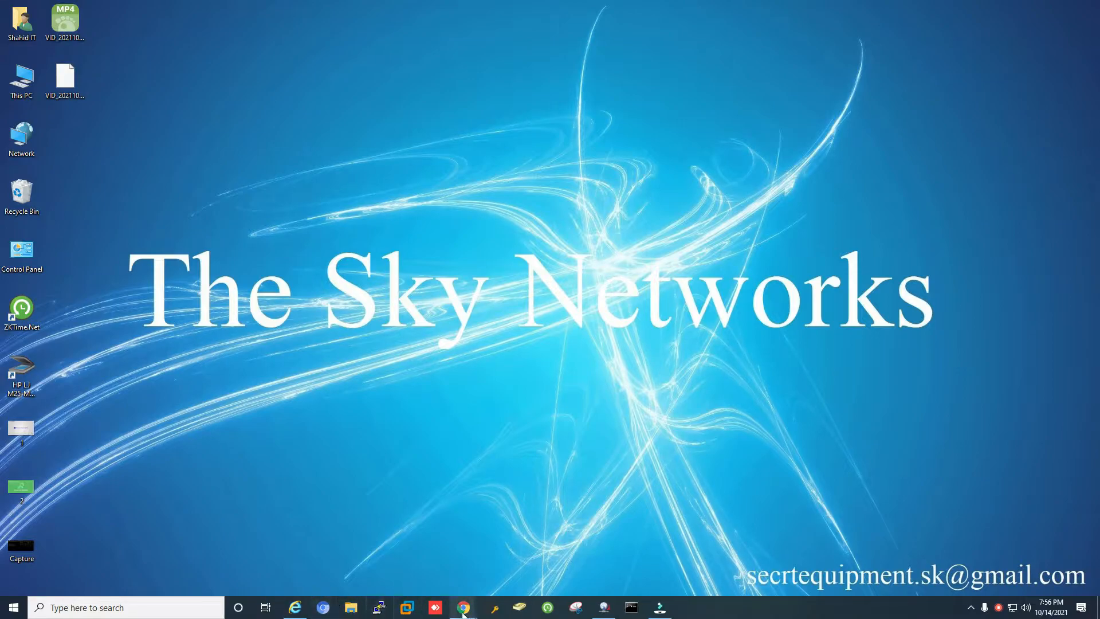
Log in to the ESXi host as root with the account password.
{"action": "mouse_move", "coordinate": [463, 611]}
{"action": "left_click", "coordinate": [530, 549]}
{"action": "left_click", "coordinate": [152, 255]}
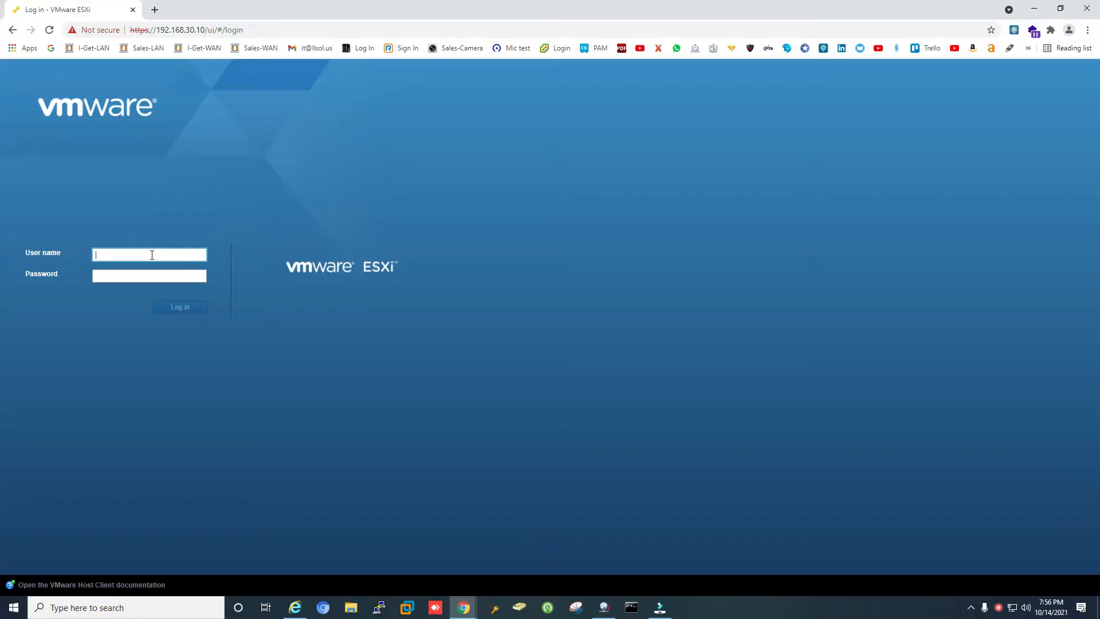
{"action": "left_click", "coordinate": [327, 30]}
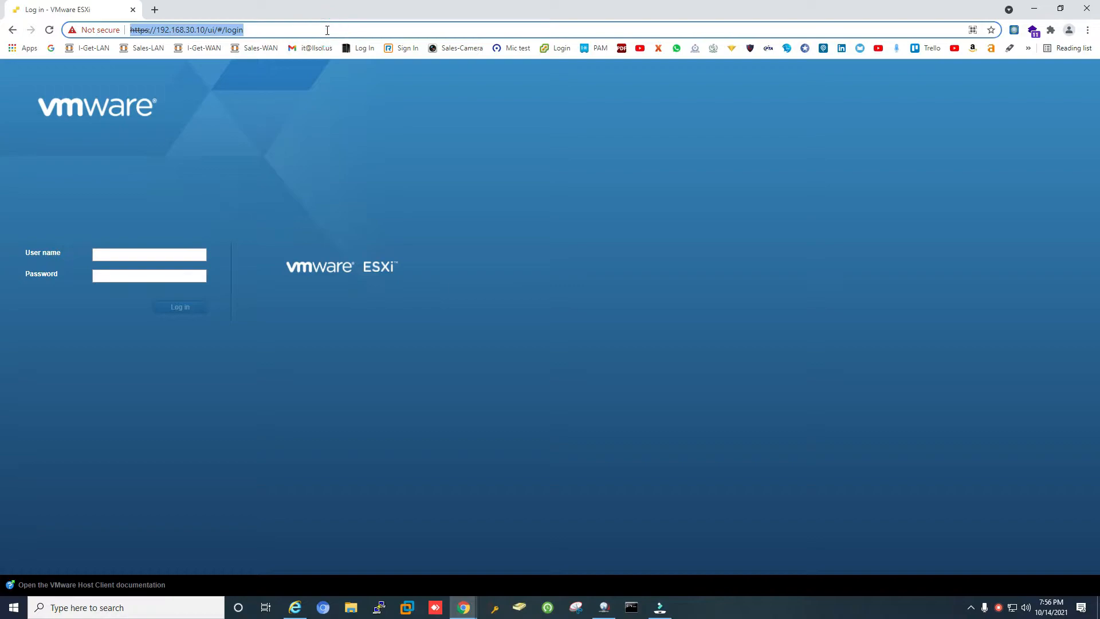
{"action": "left_click", "coordinate": [327, 29]}
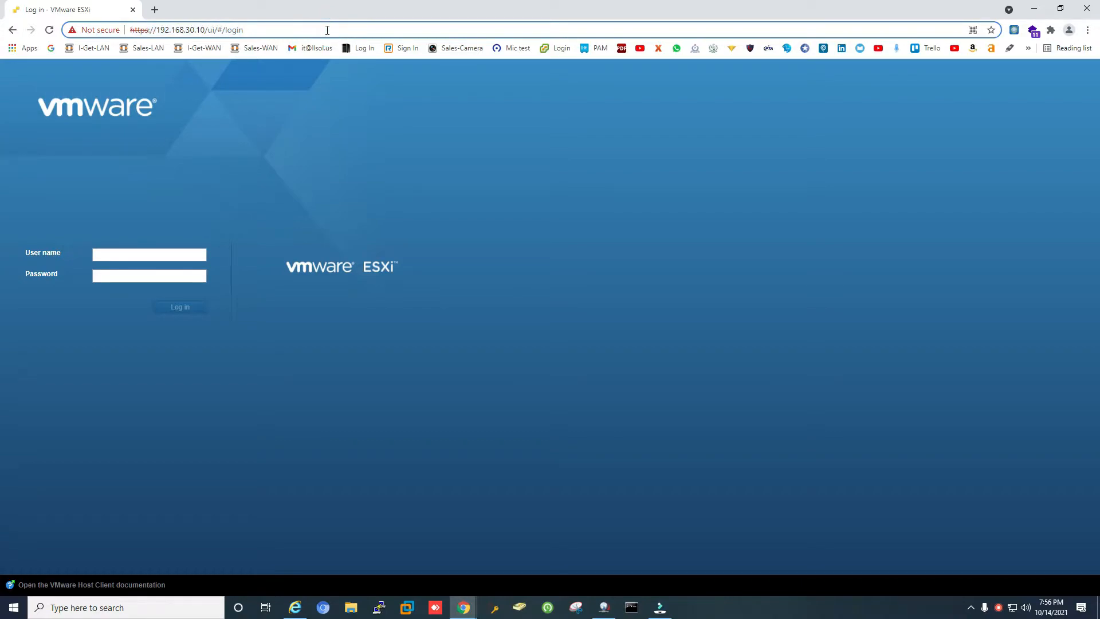
{"action": "left_click", "coordinate": [125, 255]}
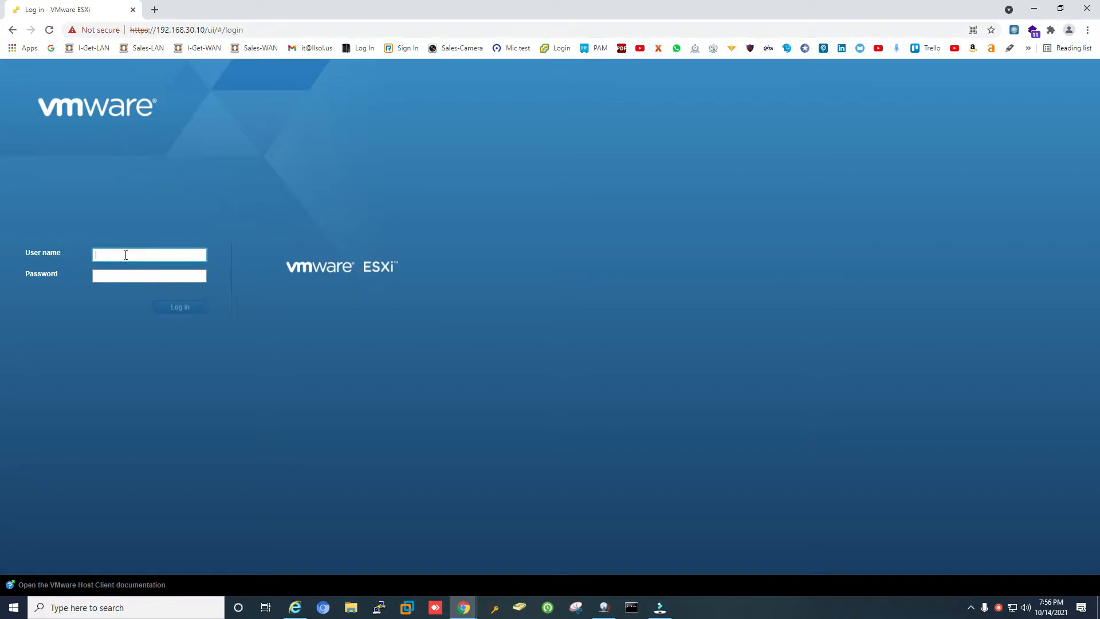
{"action": "type", "text": "root"}
{"action": "key", "text": "Tab"}
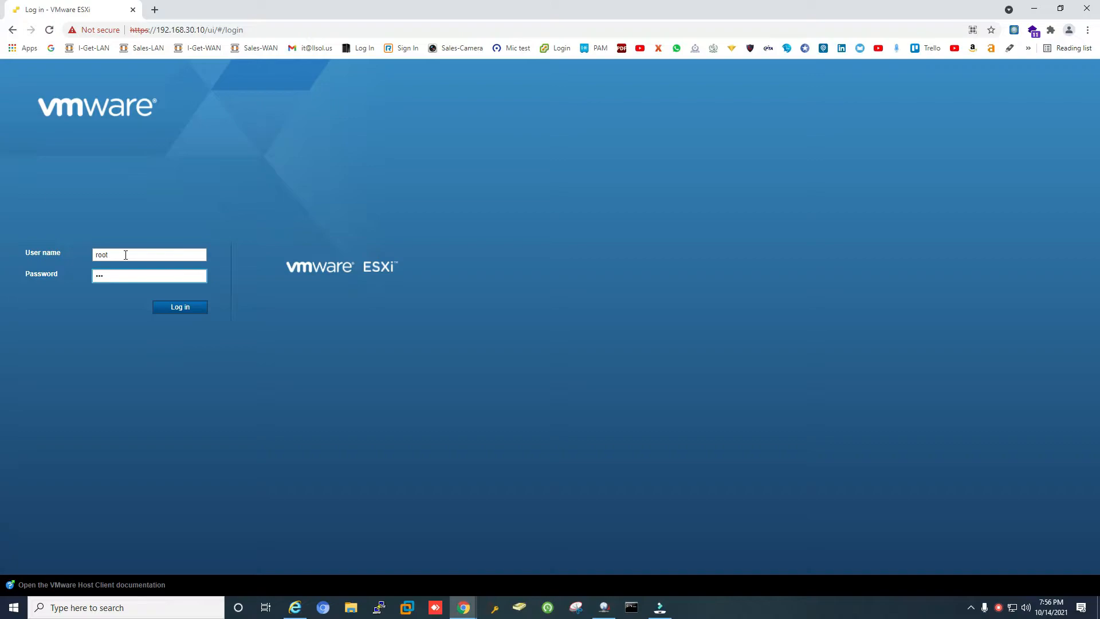
{"action": "key", "text": "Return"}
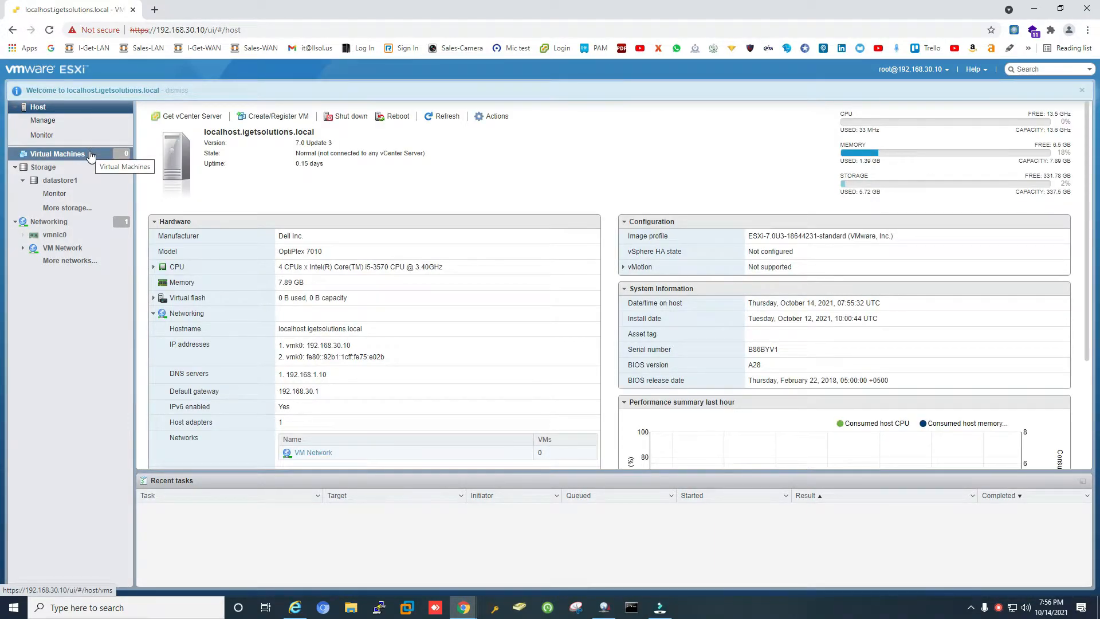
From Virtual Machines, start the Create / Register VM wizard for a new VM.
{"action": "left_click", "coordinate": [90, 155]}
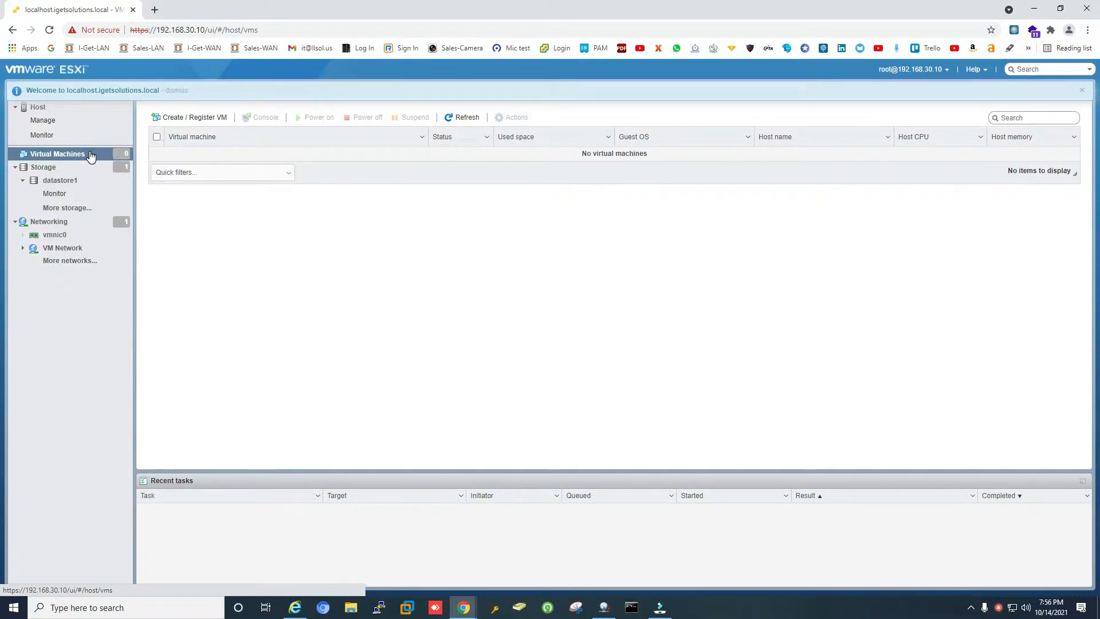
{"action": "left_click", "coordinate": [195, 121]}
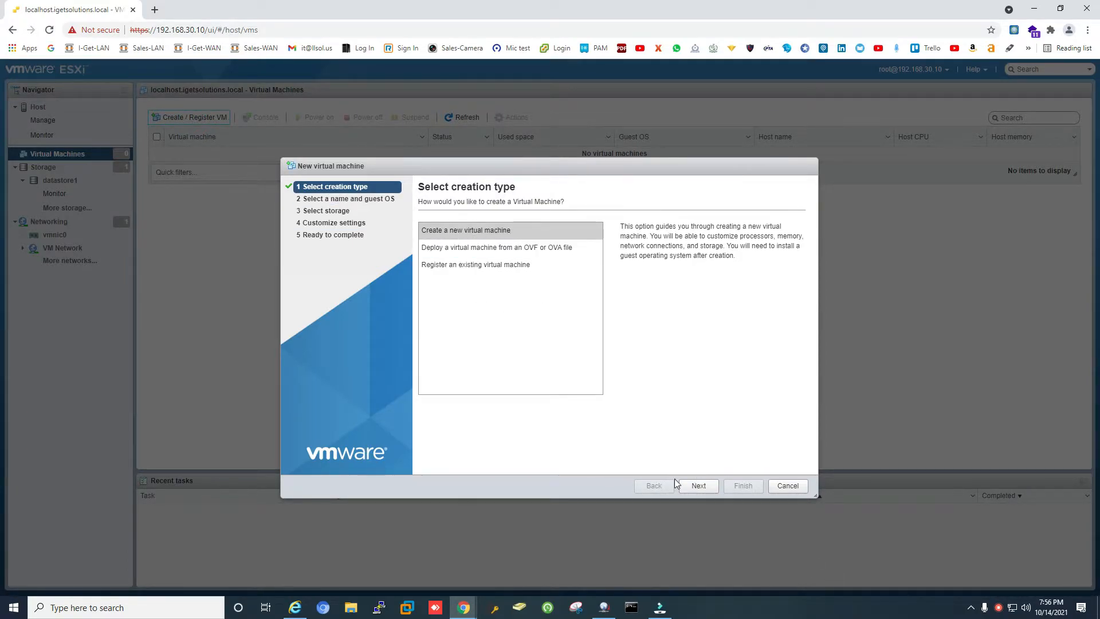
{"action": "left_click", "coordinate": [699, 487]}
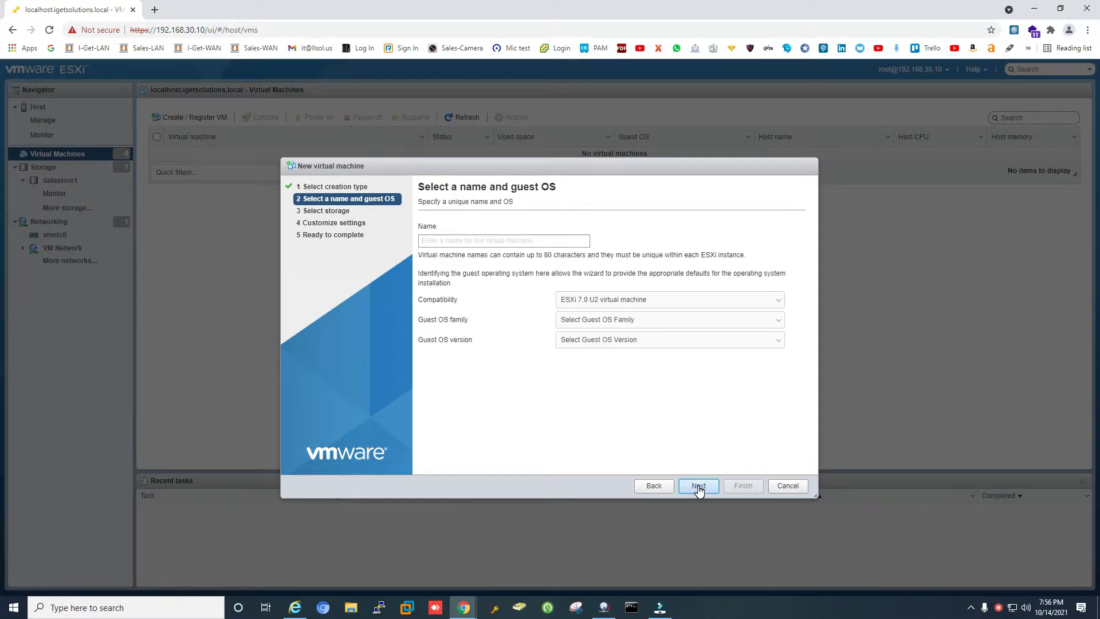
Name the VM 'Windows Server 2019' with Windows family and Windows Server 2019 (64-bit) guest OS.
{"action": "left_click", "coordinate": [553, 239]}
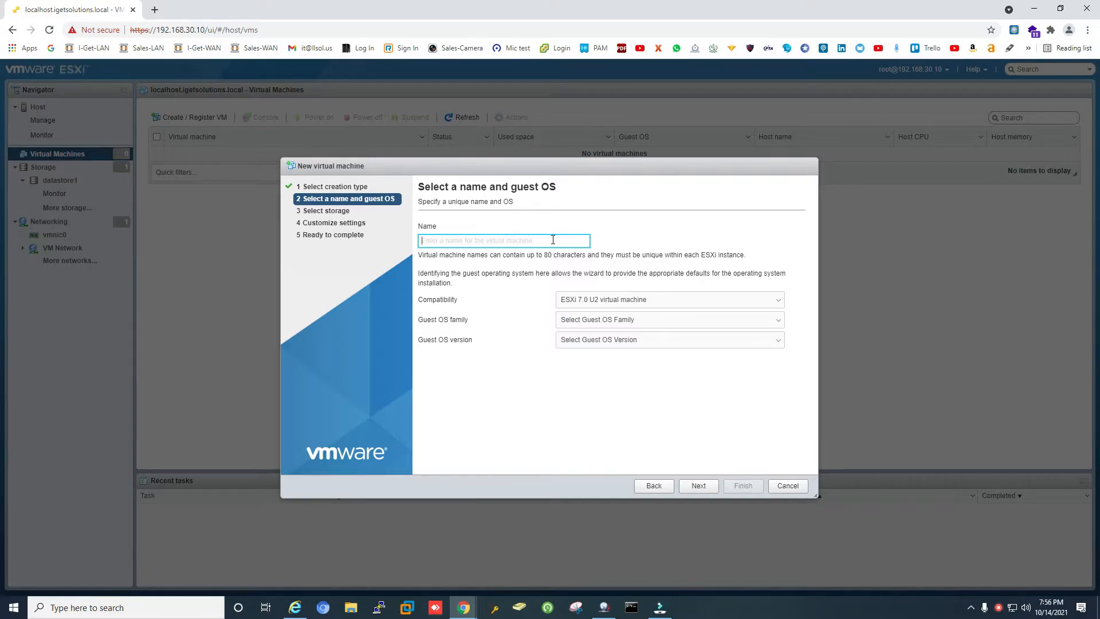
{"action": "type", "text": "Windows Server"}
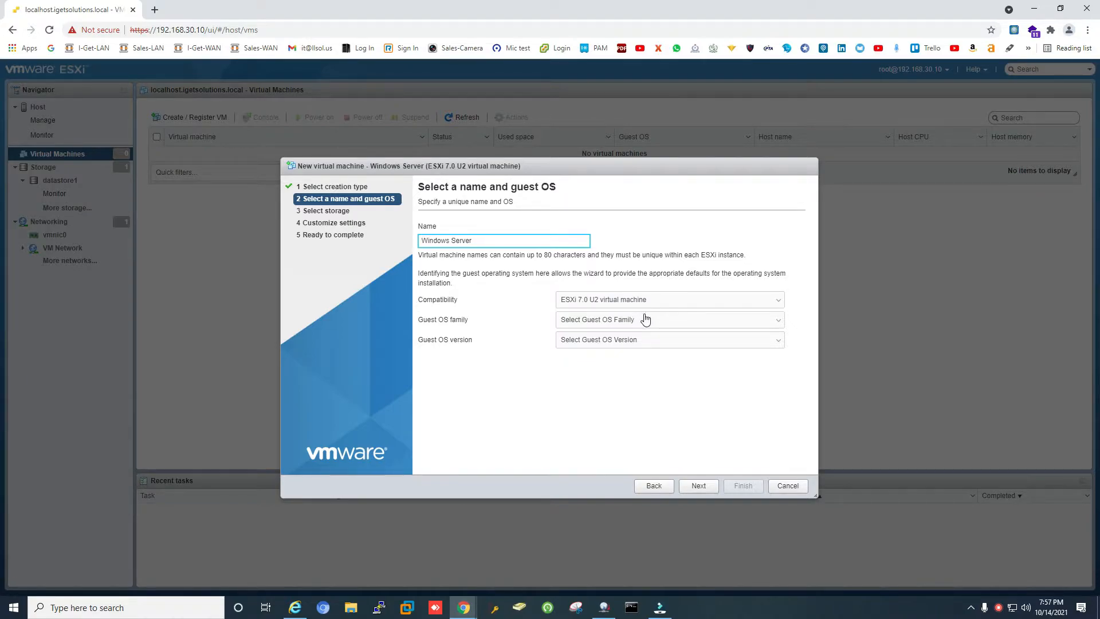
{"action": "left_click", "coordinate": [646, 320]}
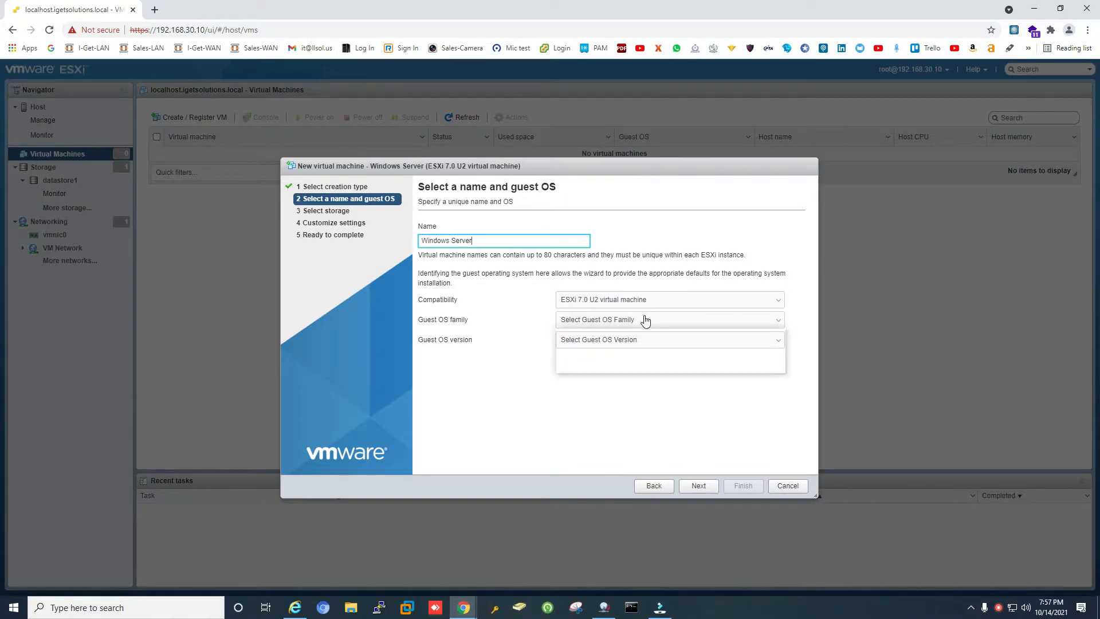
{"action": "left_click", "coordinate": [620, 368]}
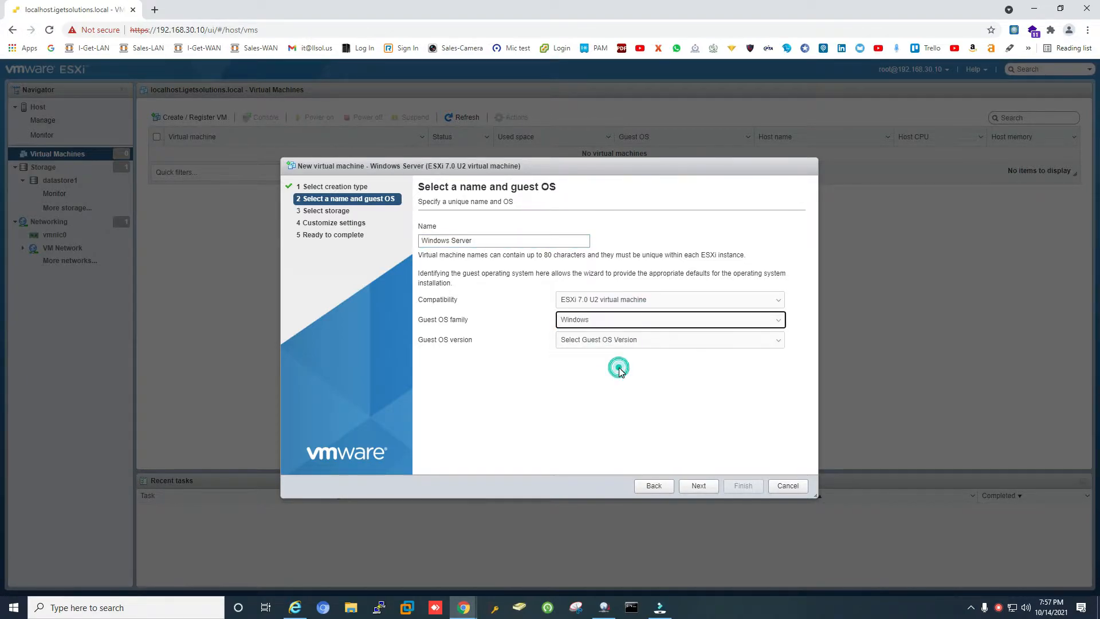
{"action": "left_click", "coordinate": [638, 340]}
{"action": "scroll", "coordinate": [671, 446], "scroll_direction": "down", "scroll_amount": 5}
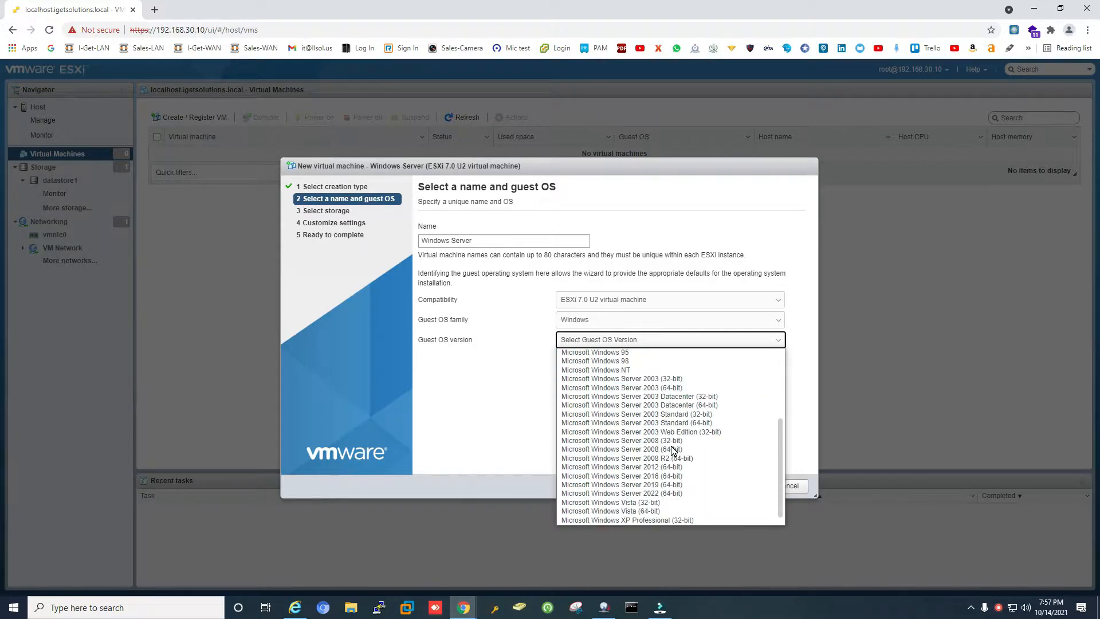
{"action": "left_click", "coordinate": [710, 486]}
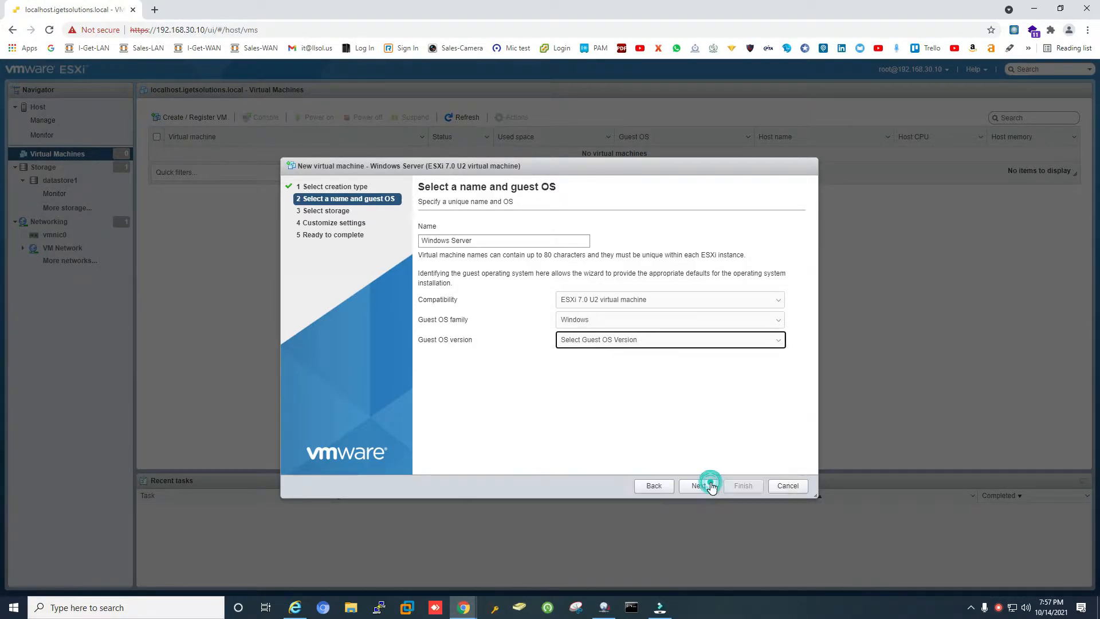
{"action": "left_click", "coordinate": [503, 243]}
{"action": "type", "text": "2019"}
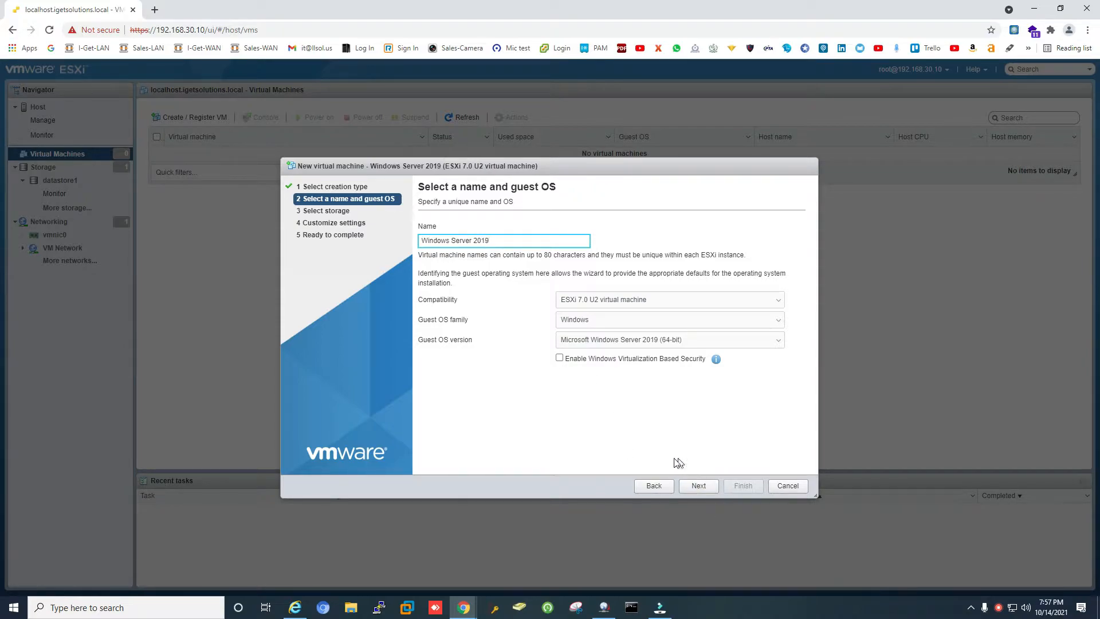
{"action": "left_click", "coordinate": [699, 486]}
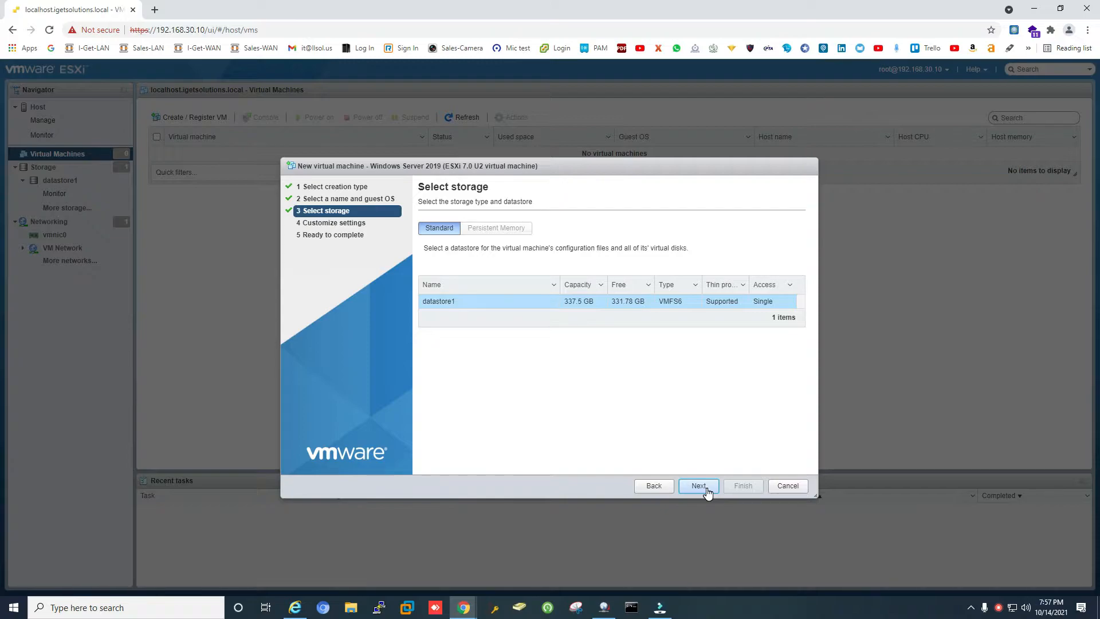
Keep datastore1 storage and give the VM 2 CPUs, 4096 MB memory and a 90 GB disk.
{"action": "left_click", "coordinate": [699, 486]}
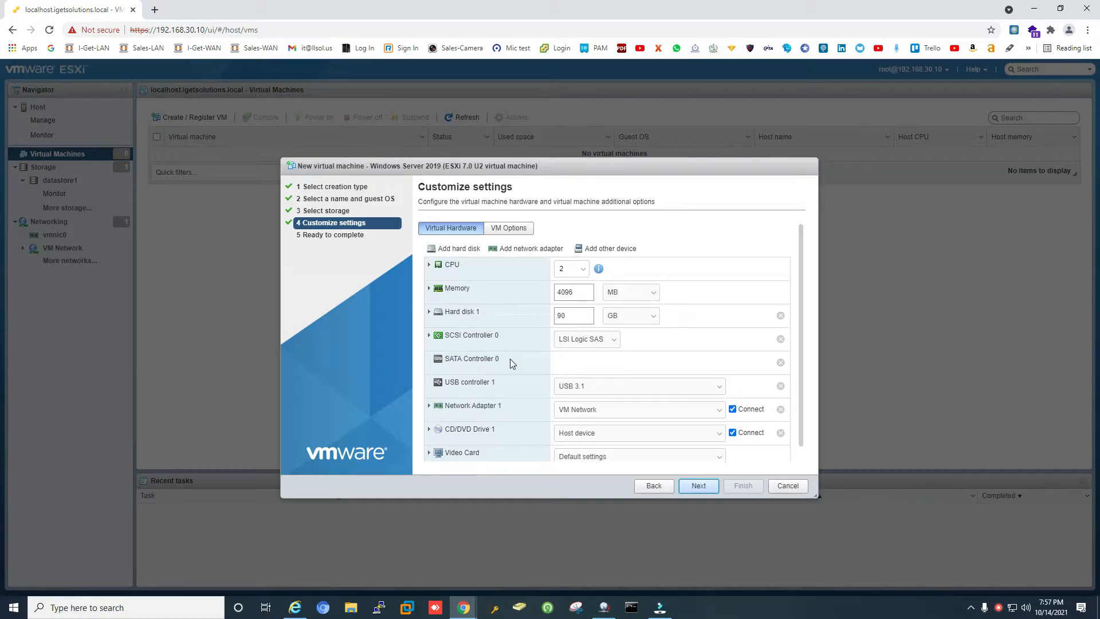
{"action": "scroll", "coordinate": [533, 364], "scroll_direction": "down", "scroll_amount": 1}
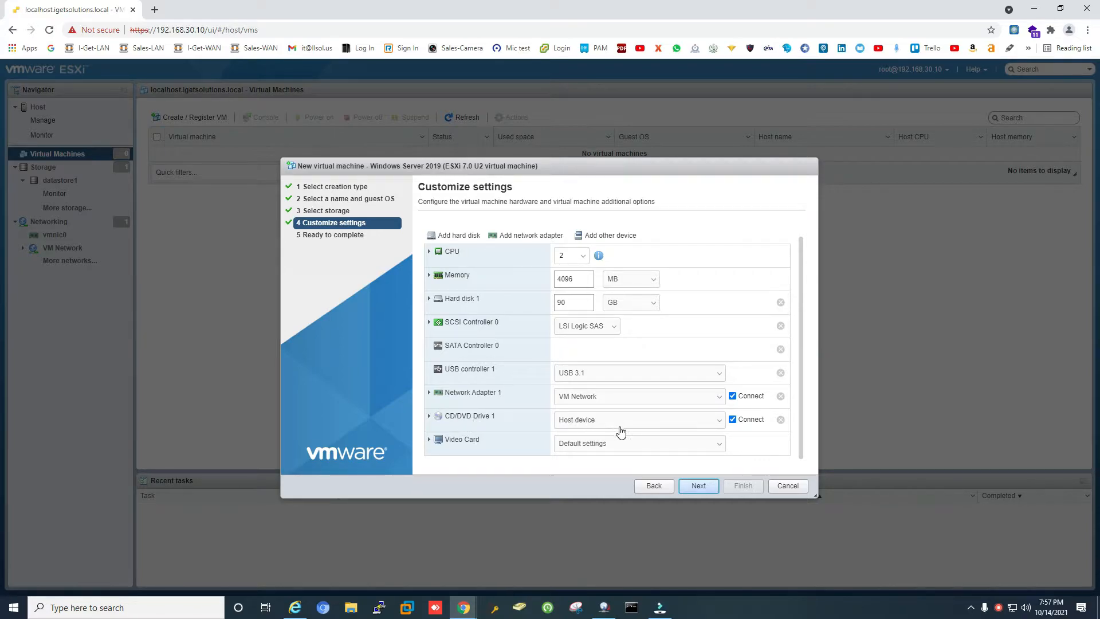
{"action": "left_click", "coordinate": [644, 422]}
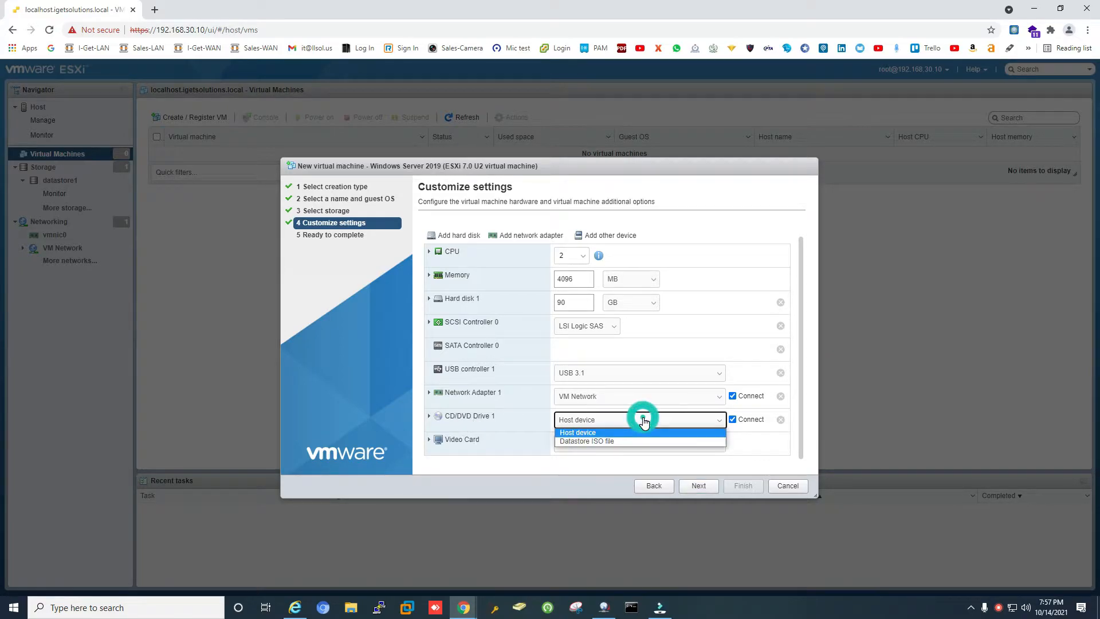
Set CD/DVD Drive 1 to the datastore1 ISO SERV2019STD.ENU.AUG2019.ISO.
{"action": "left_click", "coordinate": [607, 442]}
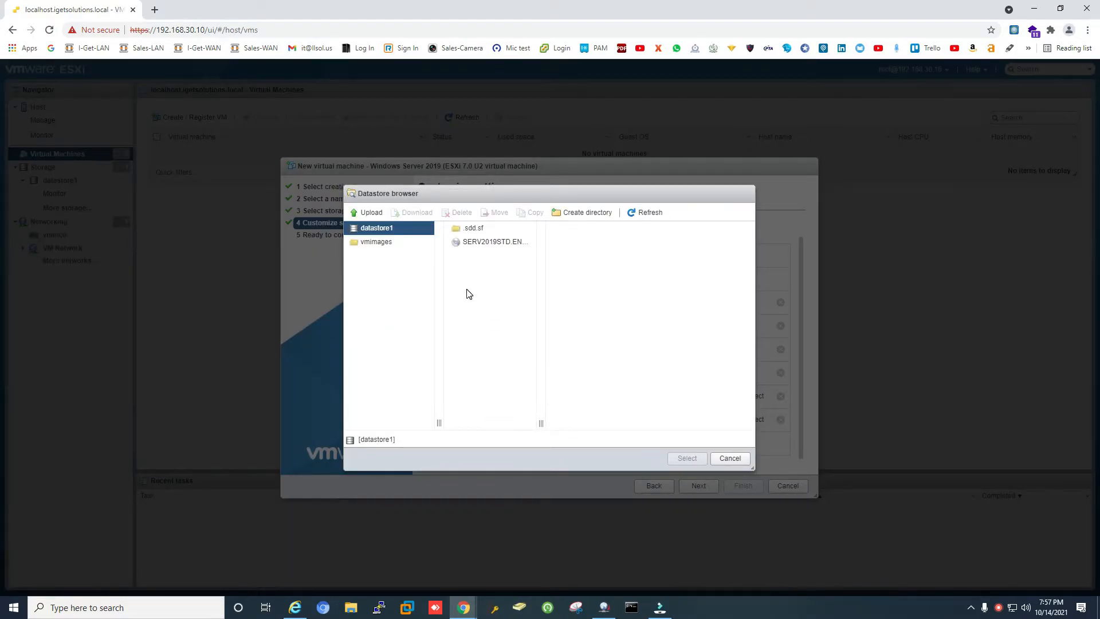
{"action": "left_click", "coordinate": [378, 217]}
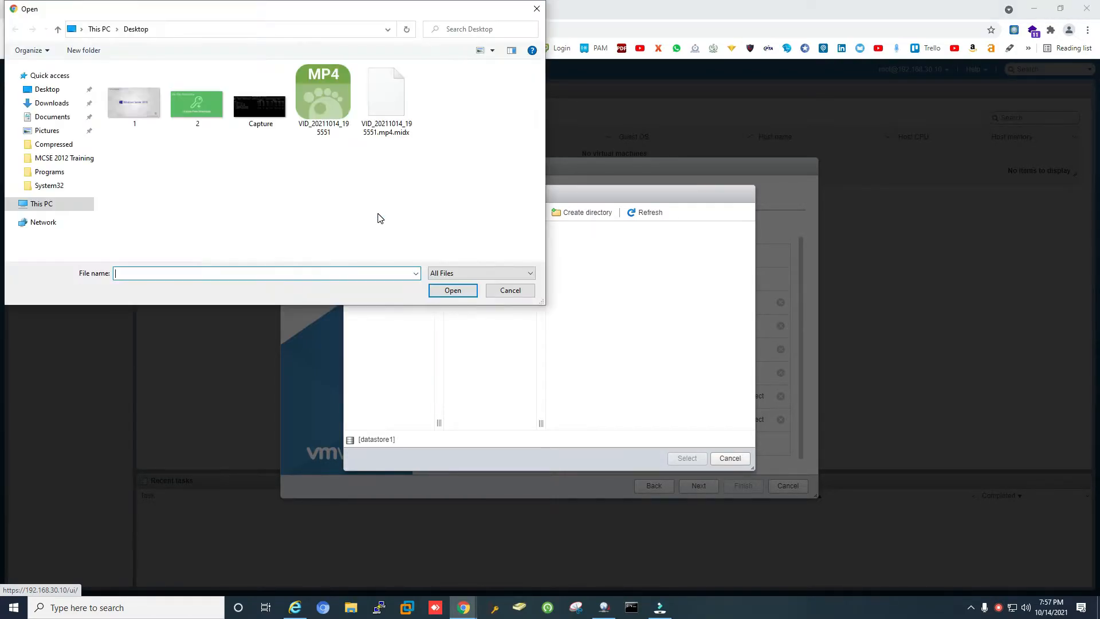
{"action": "left_click", "coordinate": [537, 8]}
{"action": "left_click", "coordinate": [496, 241]}
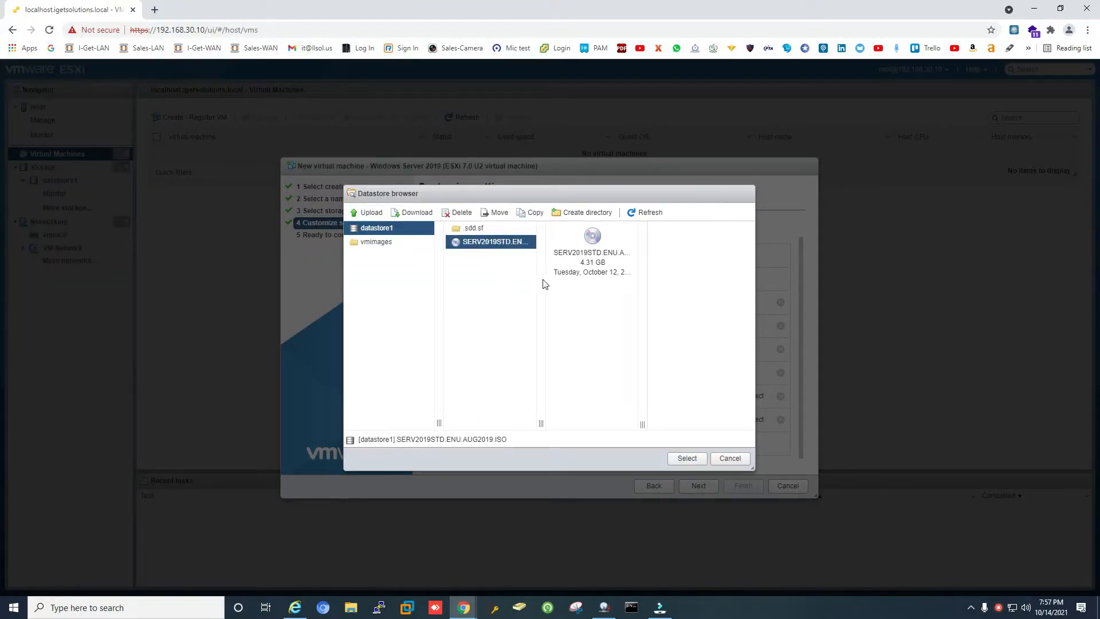
{"action": "left_click", "coordinate": [688, 458]}
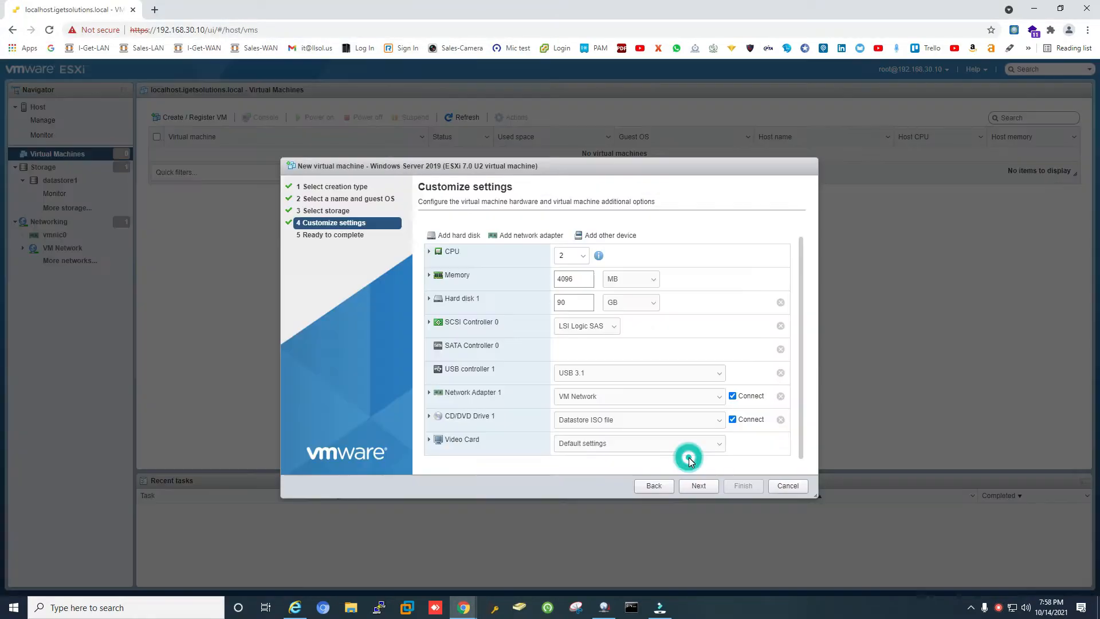
Finish the wizard and open the Windows Server 2019 VM's summary page.
{"action": "left_click", "coordinate": [698, 487]}
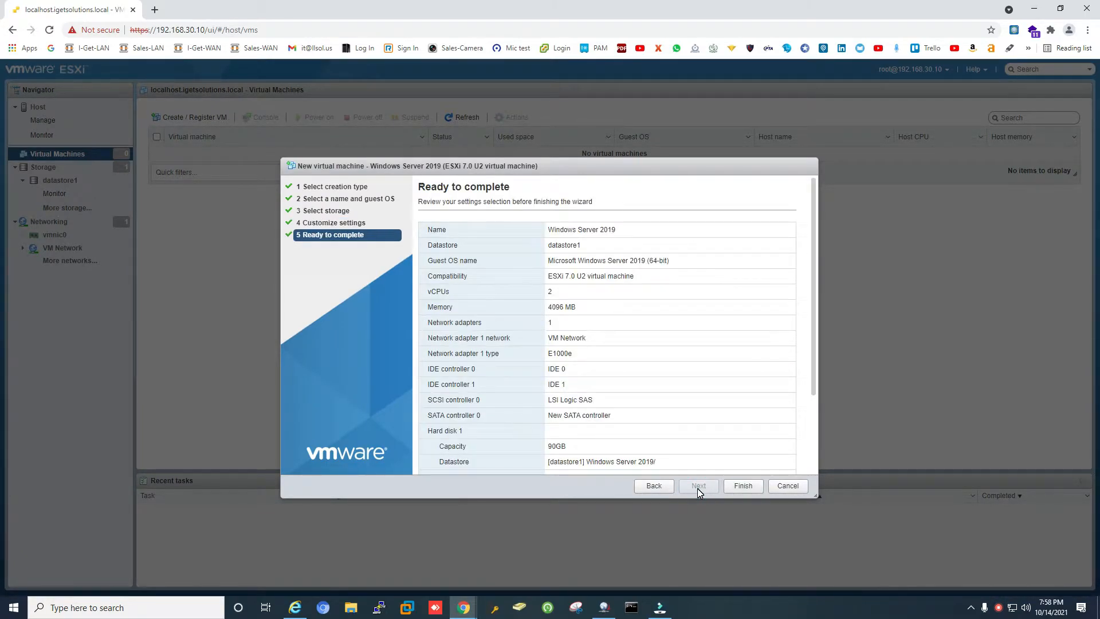
{"action": "left_click", "coordinate": [743, 487]}
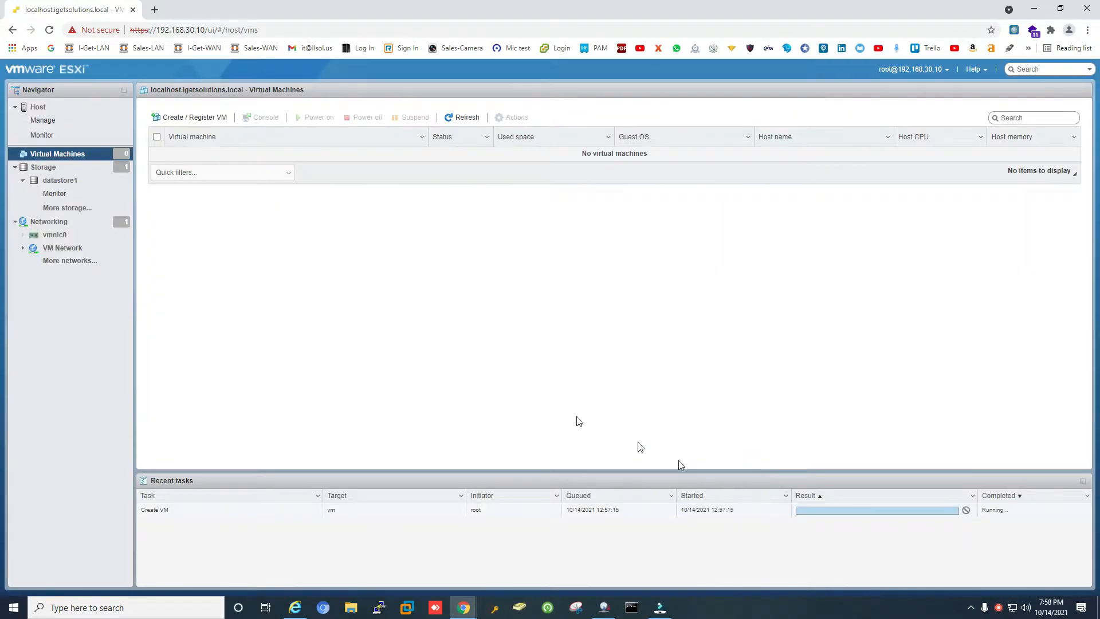
{"action": "left_click", "coordinate": [226, 160]}
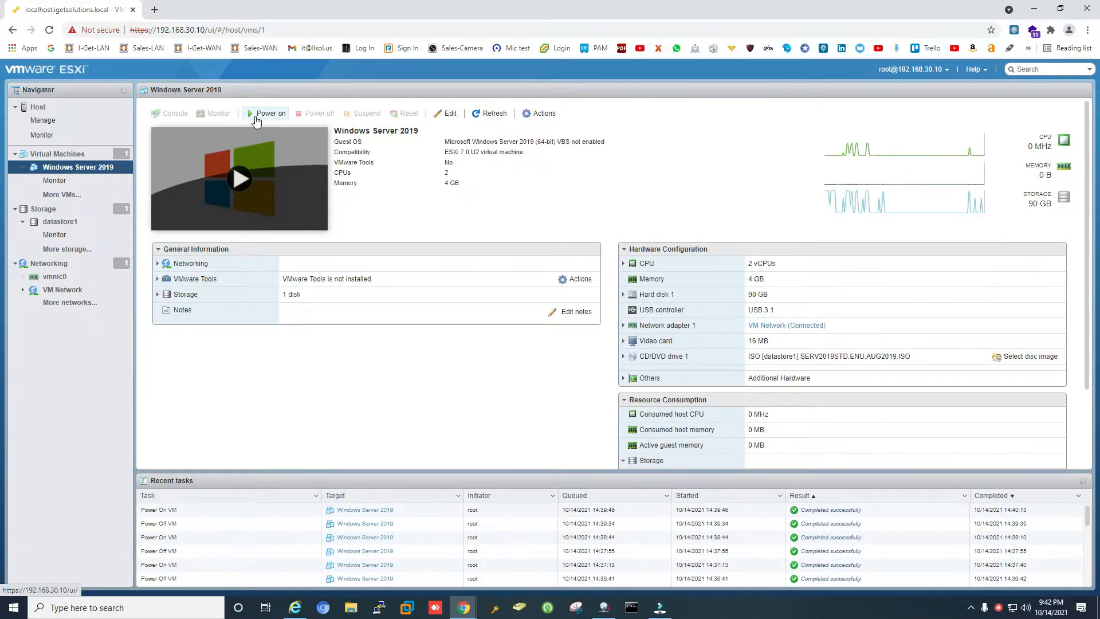
Power on the Windows Server 2019 VM and launch its console.
{"action": "left_click", "coordinate": [295, 195]}
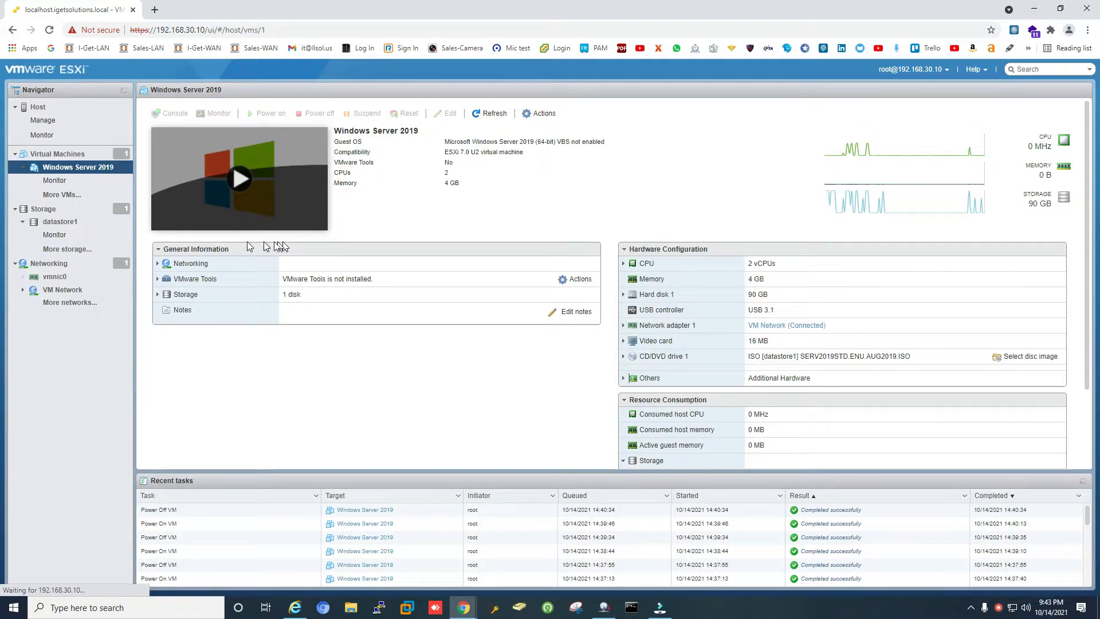
Open the VM console and press a key to boot from the installation DVD.
{"action": "left_click", "coordinate": [231, 214]}
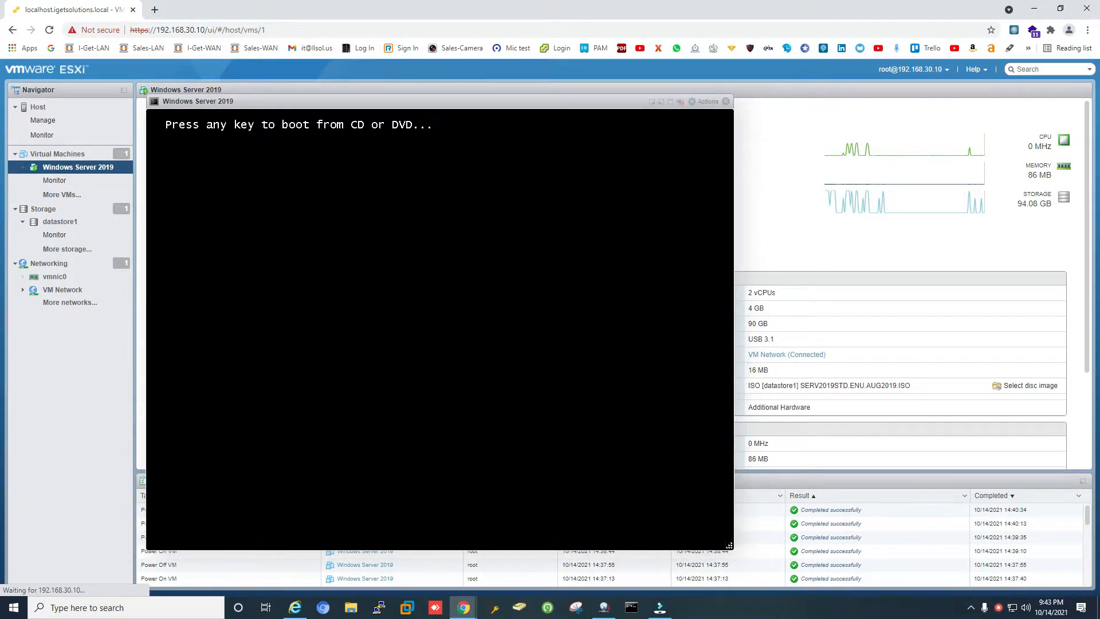
{"action": "key", "text": "Return"}
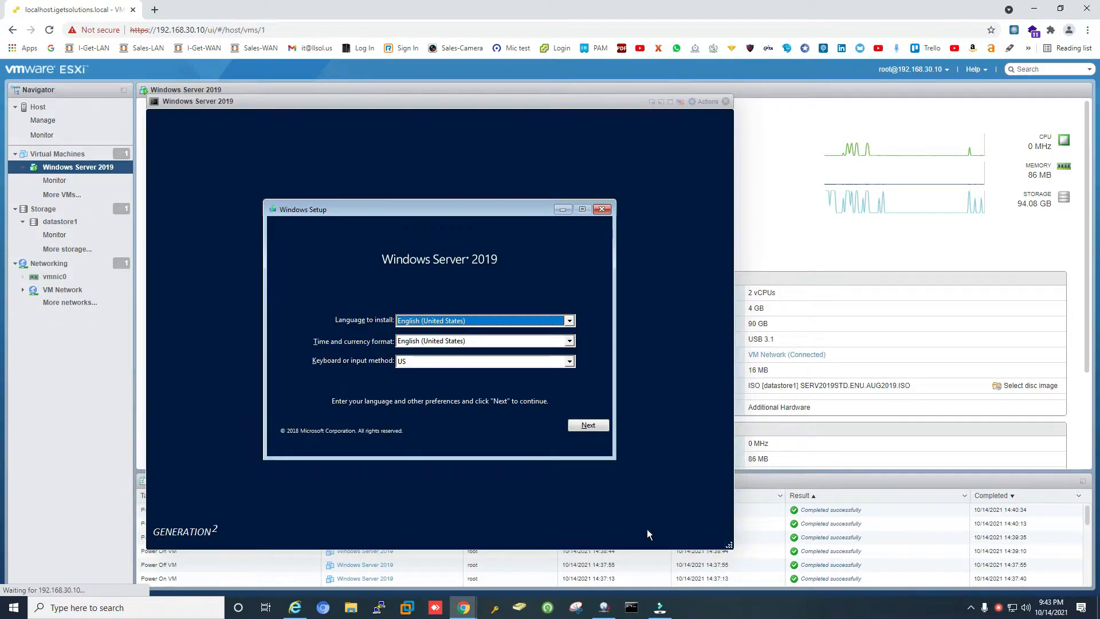
Keep default language settings, choose Install now, and pick Windows Server 2019 Standard - STD.
{"action": "left_click", "coordinate": [588, 424]}
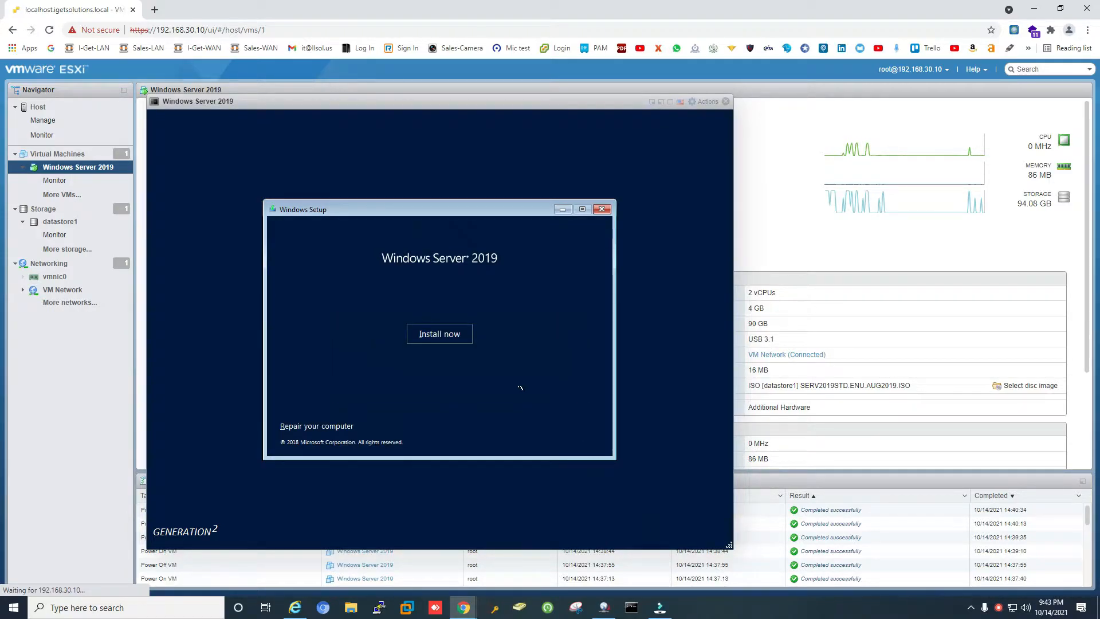
{"action": "left_click", "coordinate": [449, 337]}
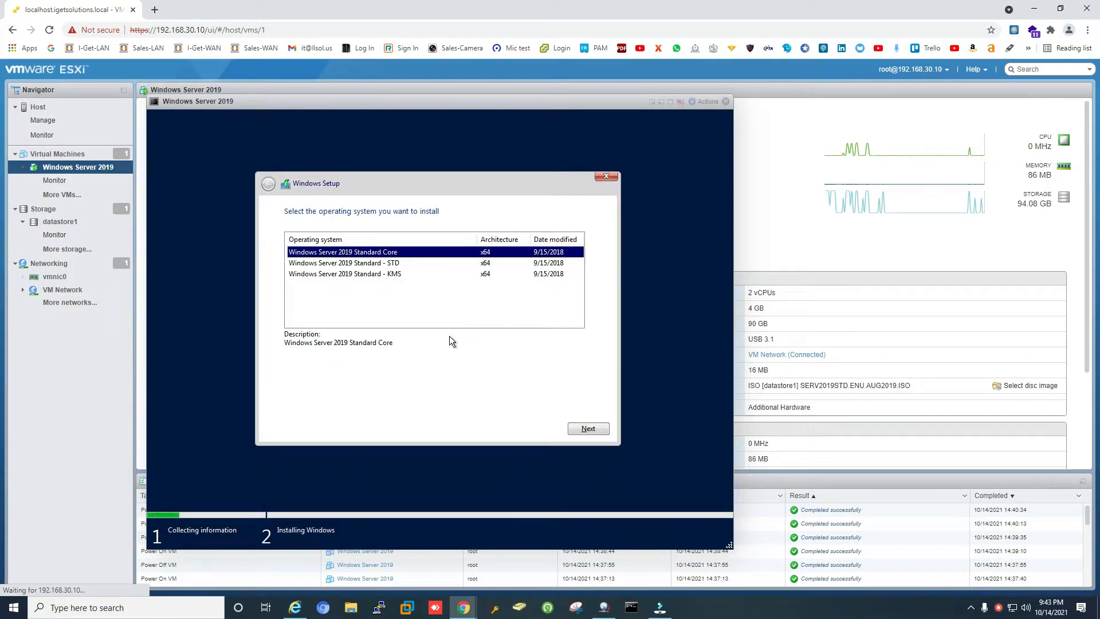
{"action": "left_click", "coordinate": [410, 263]}
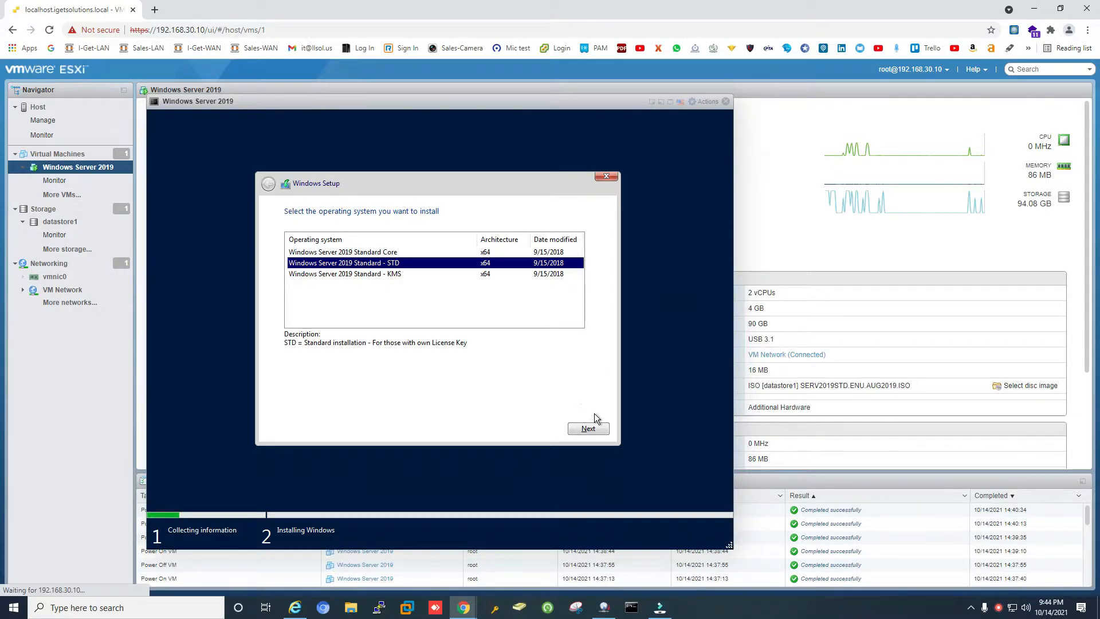
{"action": "left_click", "coordinate": [596, 428]}
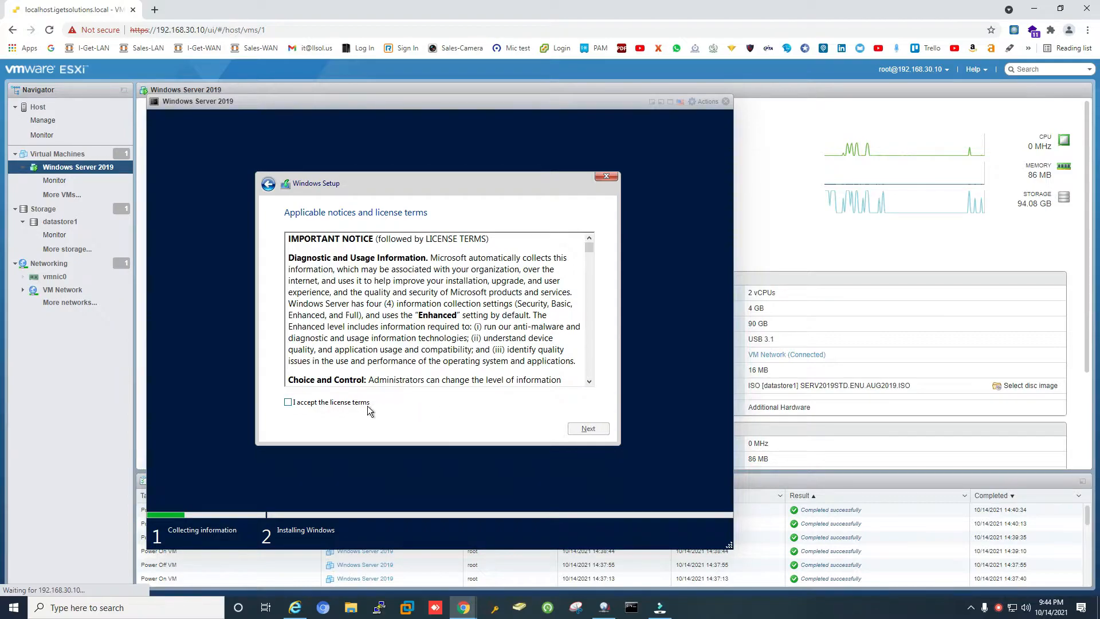
Accept the license terms and run a Custom install onto Drive 0 Unallocated Space.
{"action": "left_click", "coordinate": [349, 406]}
{"action": "left_click", "coordinate": [583, 425]}
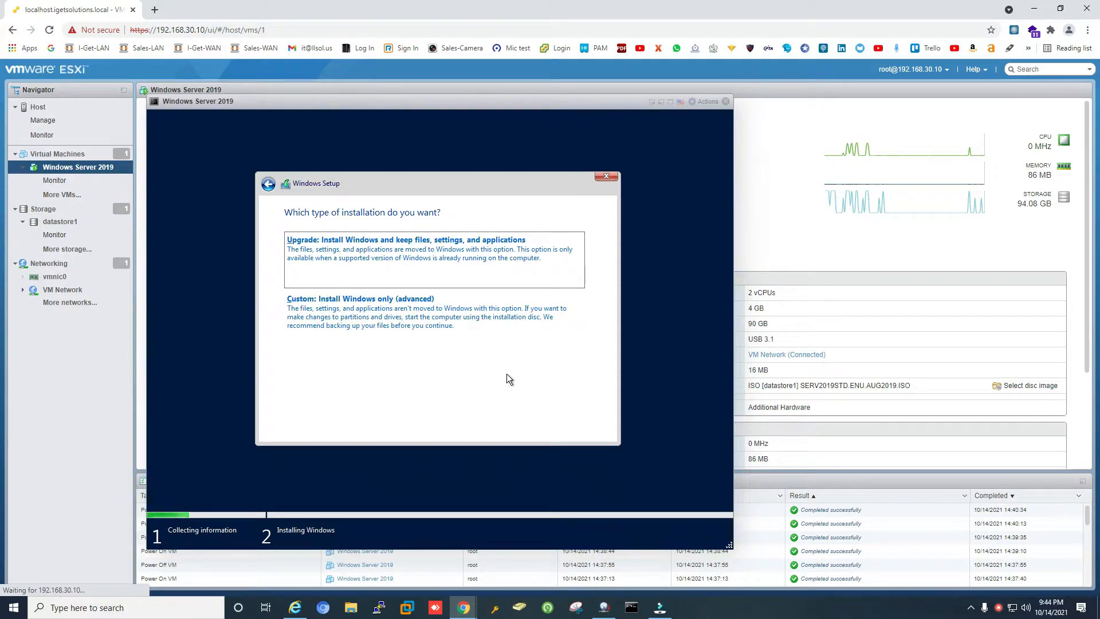
{"action": "left_click", "coordinate": [453, 324]}
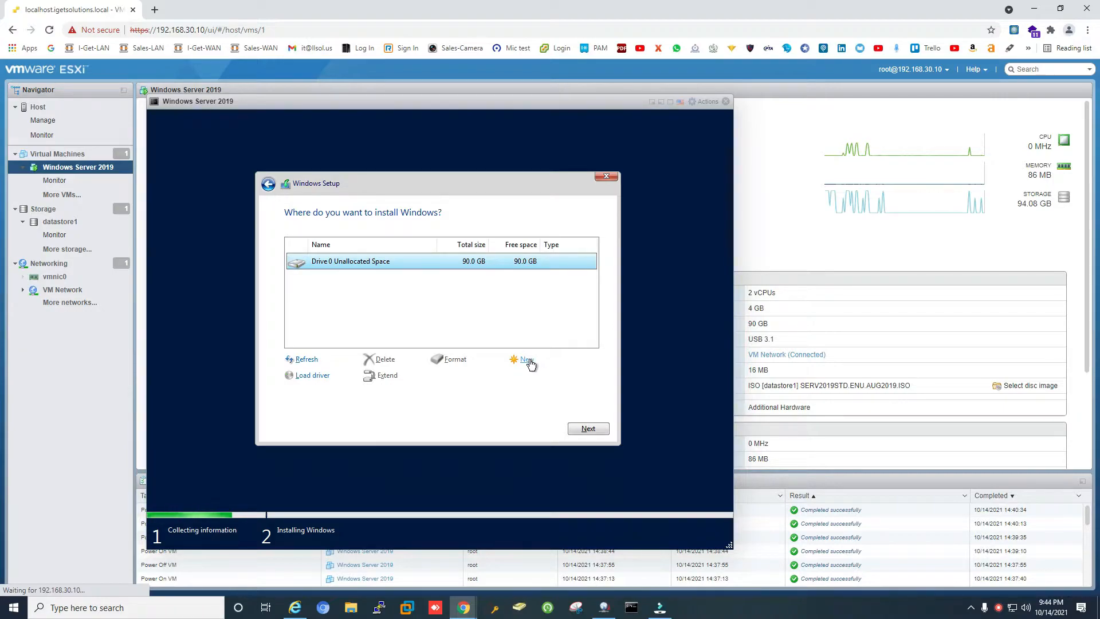
{"action": "left_click", "coordinate": [581, 427]}
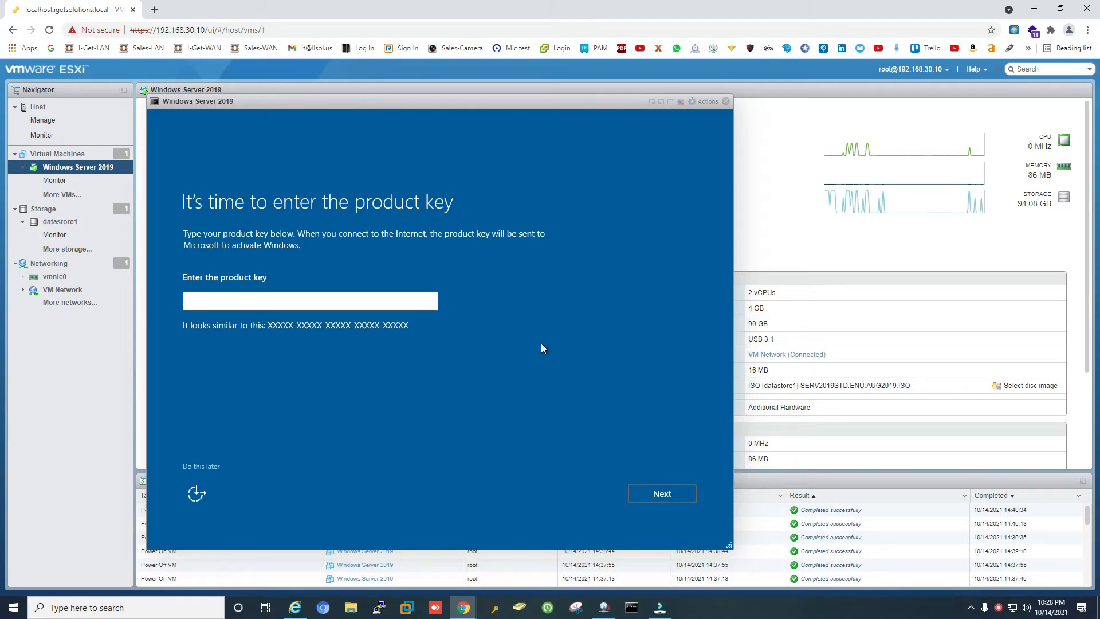
Skip the product key and enter the Administrator password in both password fields.
{"action": "left_click", "coordinate": [211, 468]}
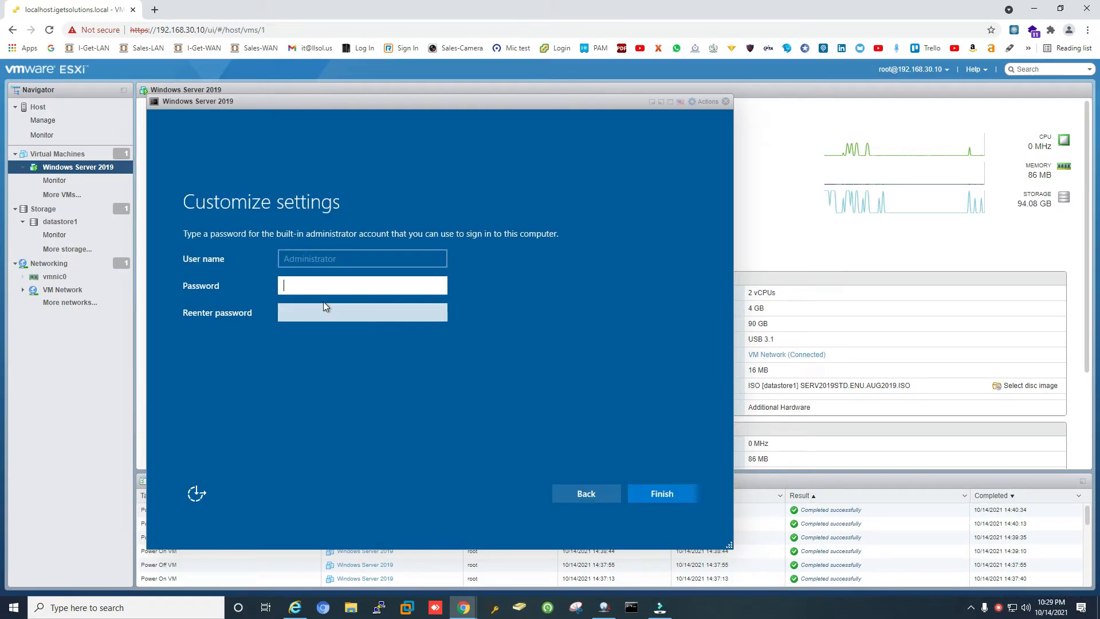
{"action": "left_click", "coordinate": [336, 287]}
{"action": "type", "text": "********"}
{"action": "key", "text": "Tab"}
{"action": "type", "text": "********"}
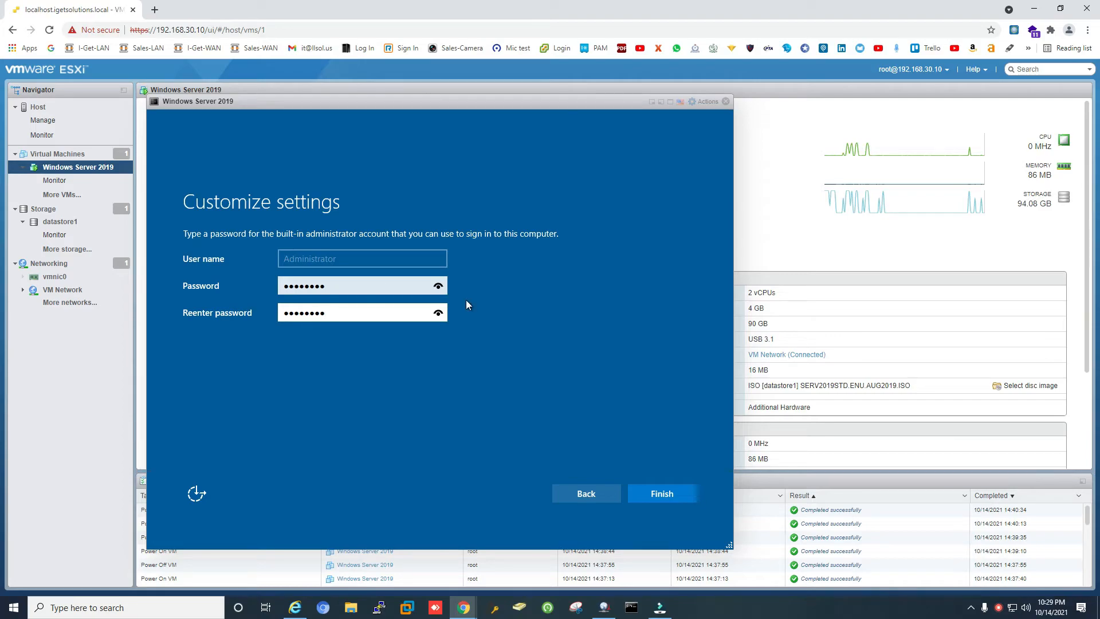
Finish Windows setup with the new administrator password and wait for the lock screen.
{"action": "left_click", "coordinate": [675, 494]}
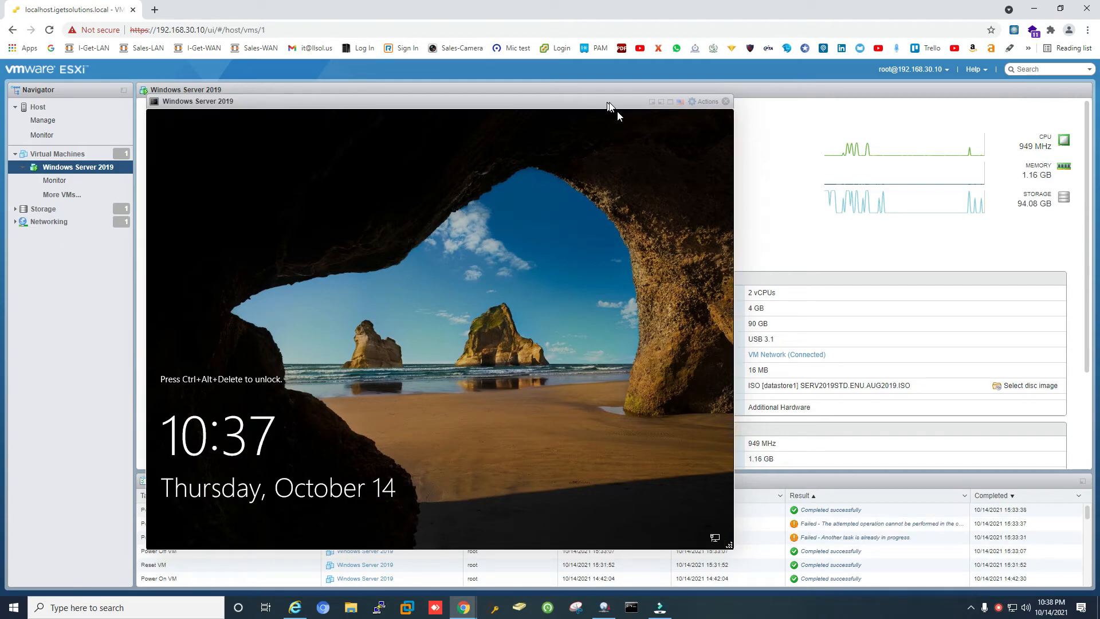
Send Ctrl-Alt-Delete via Guest OS > Send keys, then sign in with the Administrator password.
{"action": "left_click", "coordinate": [704, 103]}
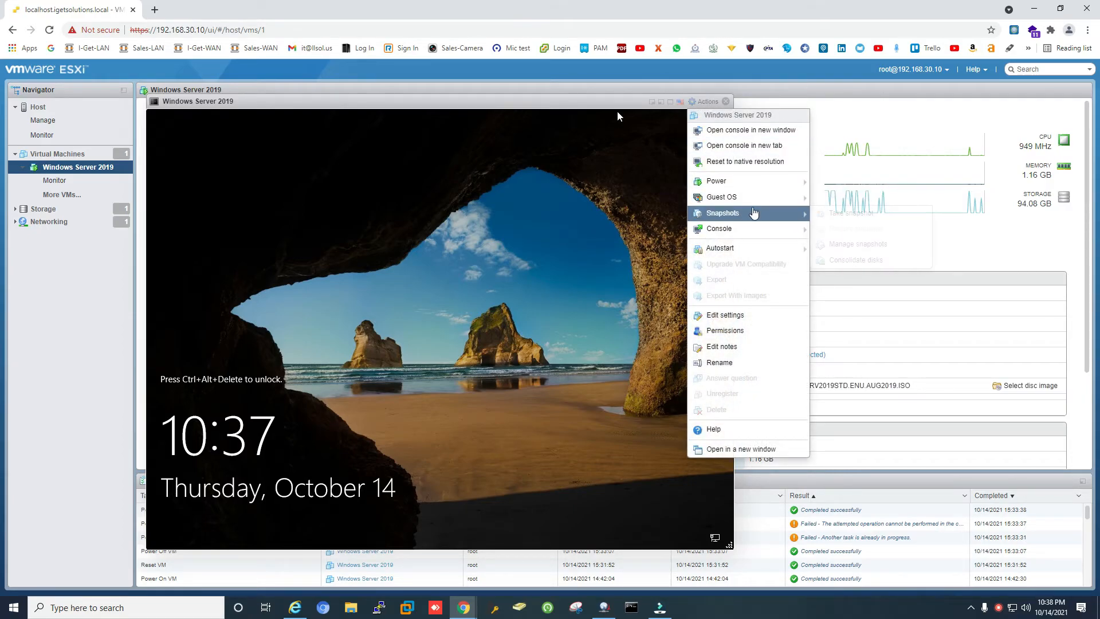
{"action": "mouse_move", "coordinate": [810, 193]}
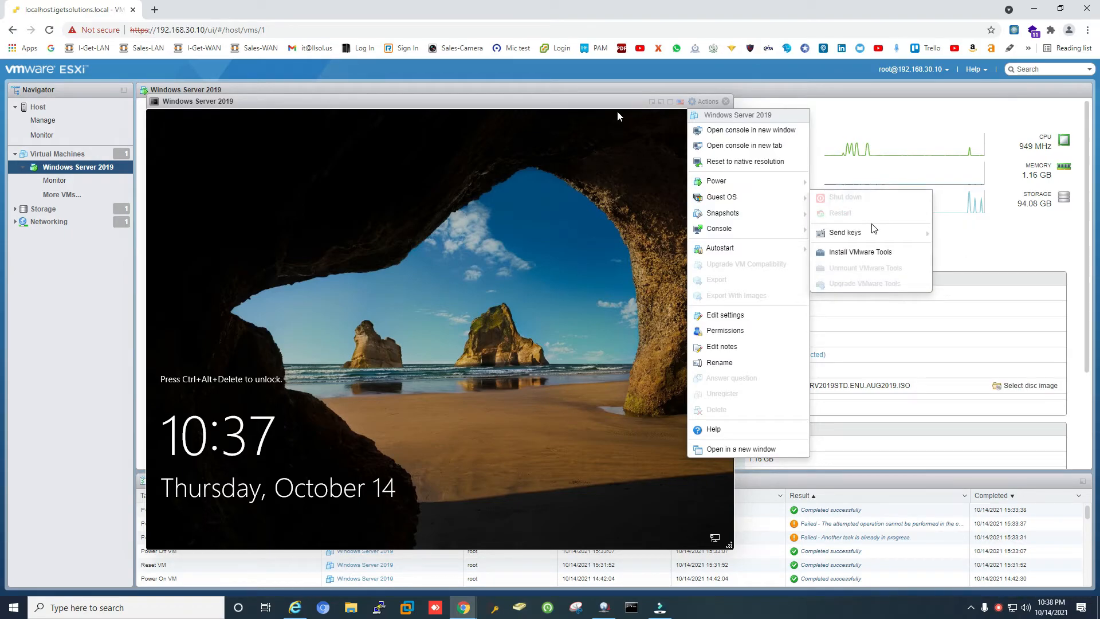
{"action": "mouse_move", "coordinate": [869, 232]}
{"action": "left_click", "coordinate": [945, 235]}
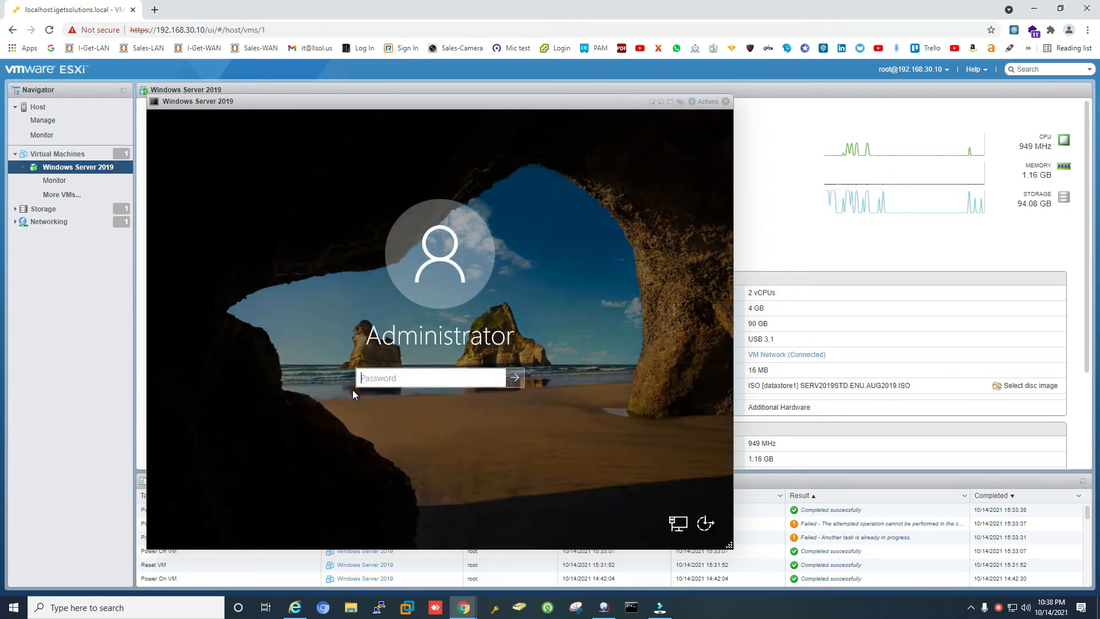
{"action": "type", "text": "********"}
{"action": "key", "text": "Return"}
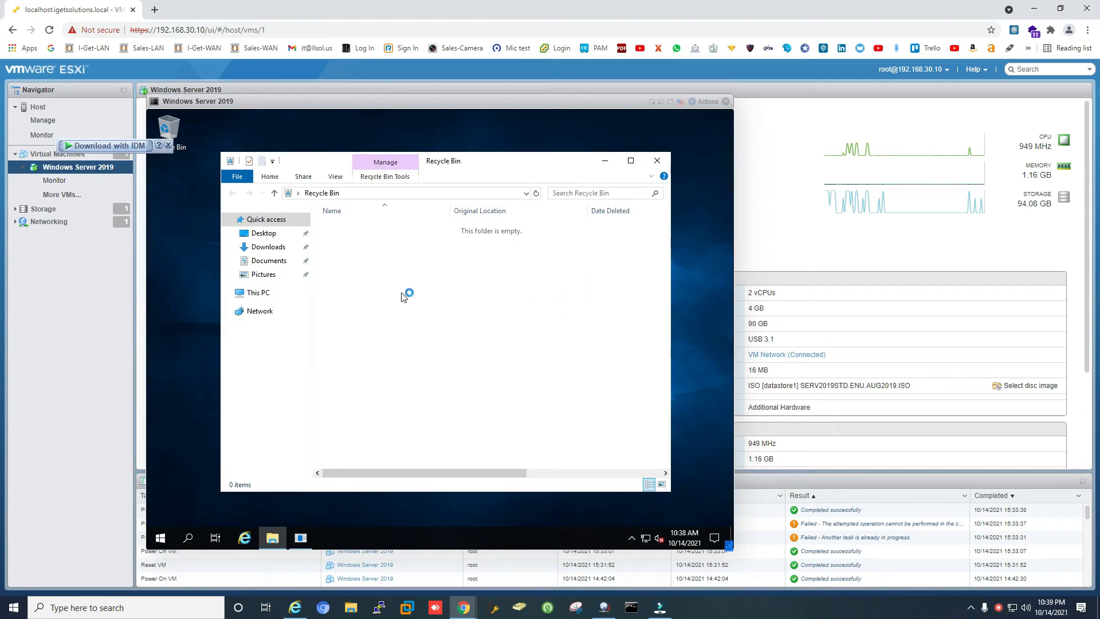
Open This PC's Properties to show Windows Server 2019 Standard with 4.00 GB RAM.
{"action": "right_click", "coordinate": [255, 295]}
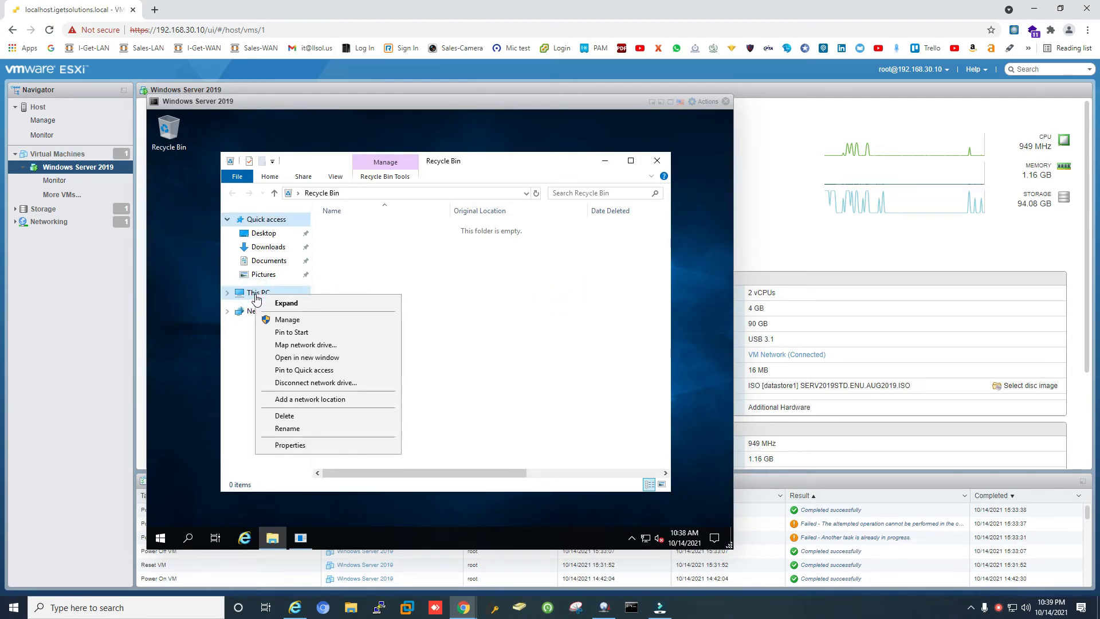
{"action": "left_click", "coordinate": [295, 446]}
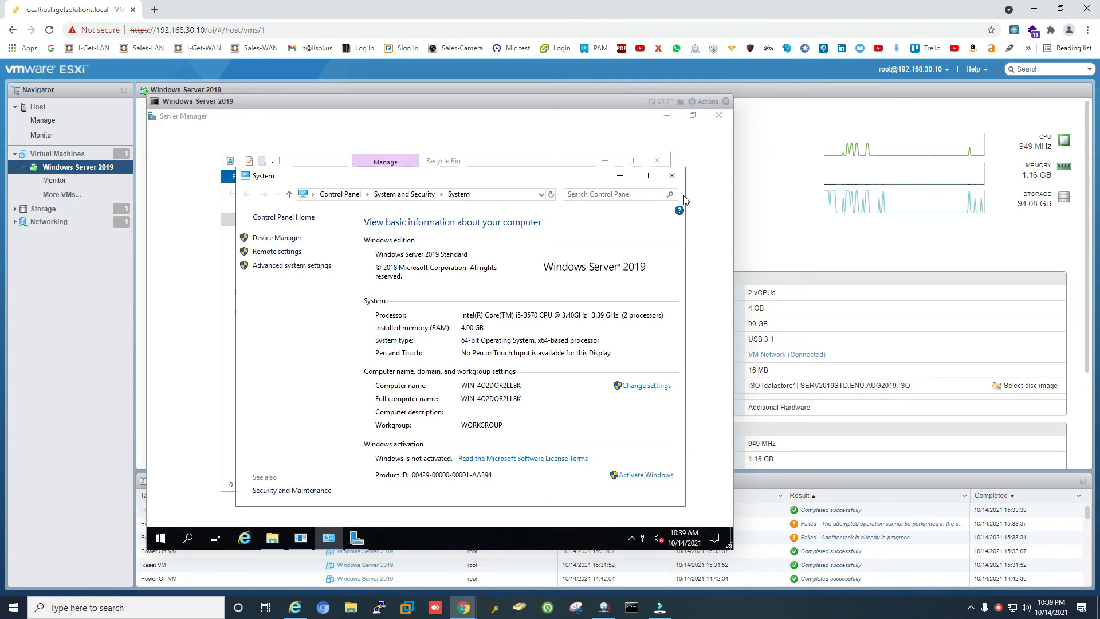
Close System and Recycle Bin, and dismiss the Windows Admin Center tip for good.
{"action": "left_click", "coordinate": [672, 175]}
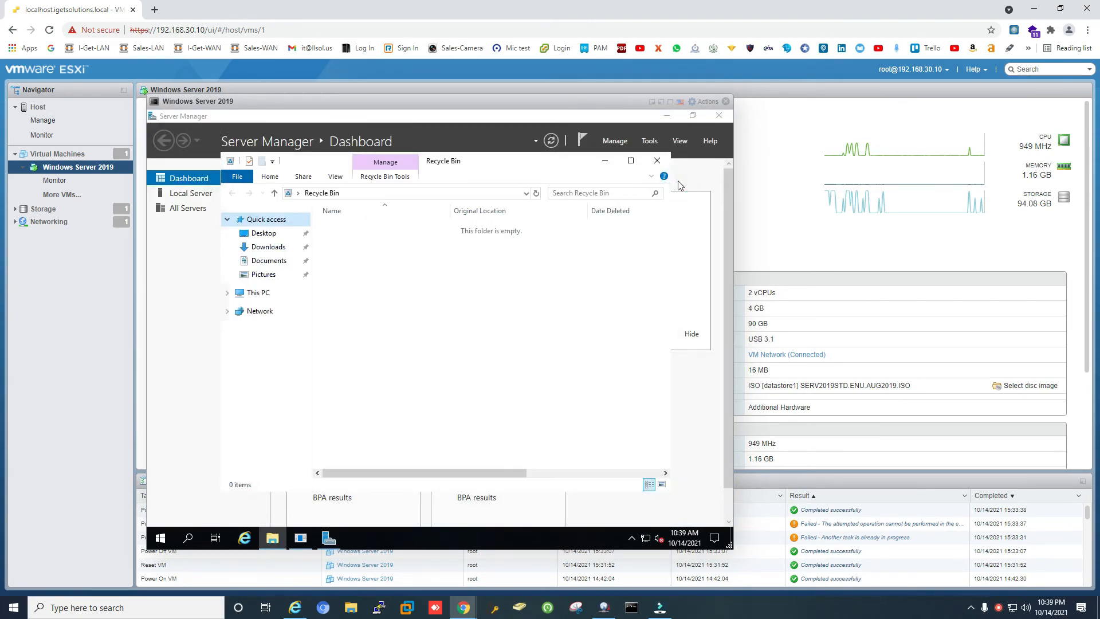
{"action": "left_click", "coordinate": [657, 161]}
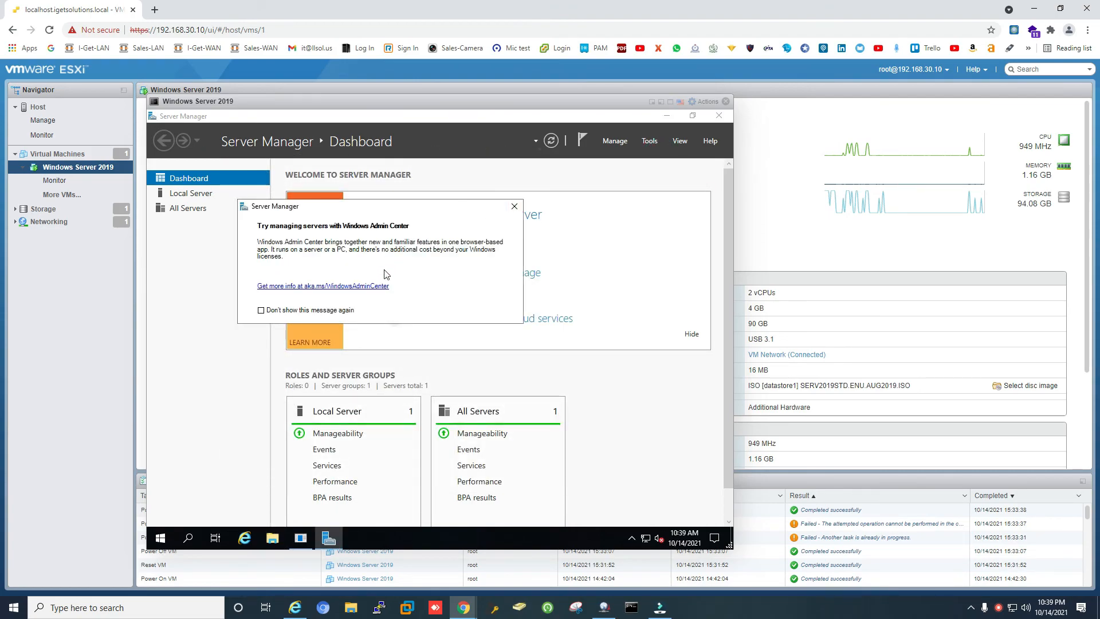
{"action": "left_click", "coordinate": [307, 311]}
{"action": "left_click", "coordinate": [520, 206]}
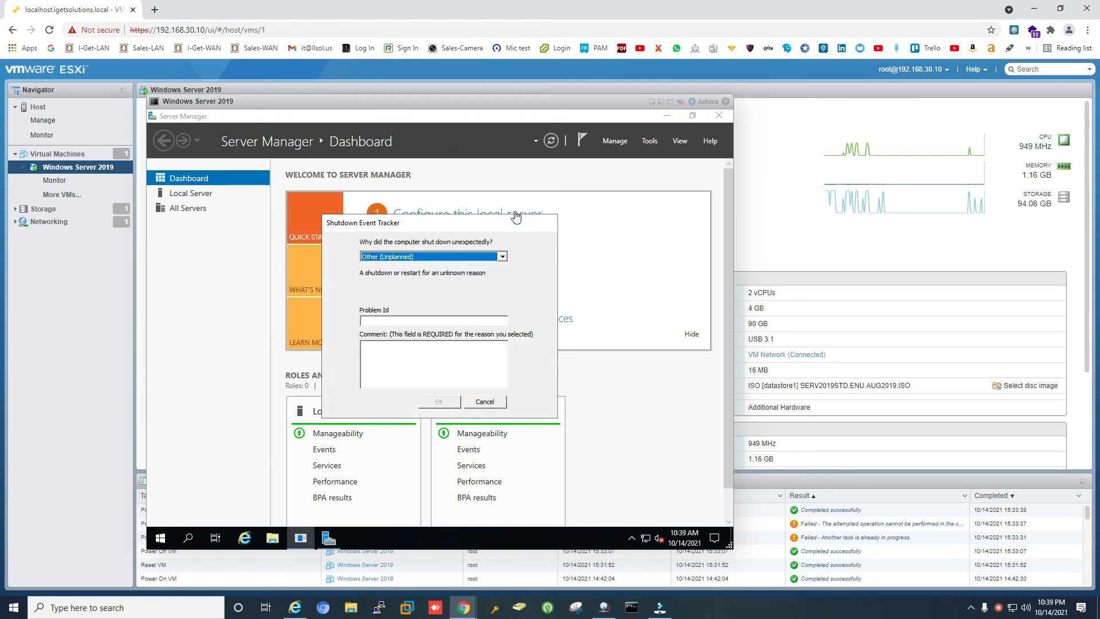
Log the unexpected shutdown as Power Failure: Cord Unplugged, then close Server Manager.
{"action": "left_click", "coordinate": [502, 258]}
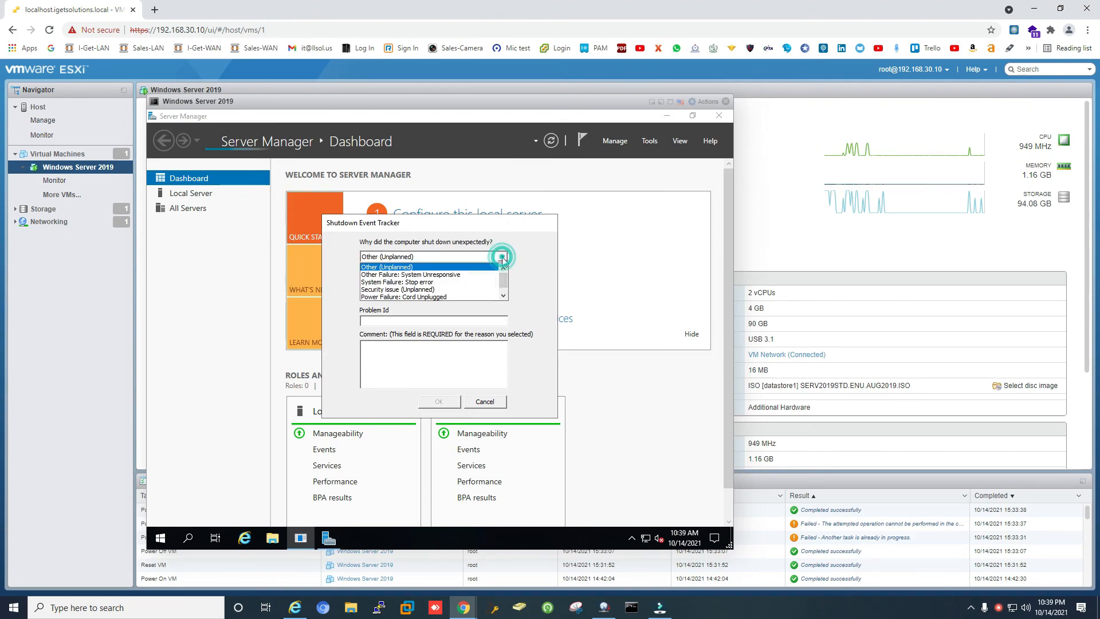
{"action": "left_click", "coordinate": [469, 297]}
{"action": "left_click", "coordinate": [454, 405]}
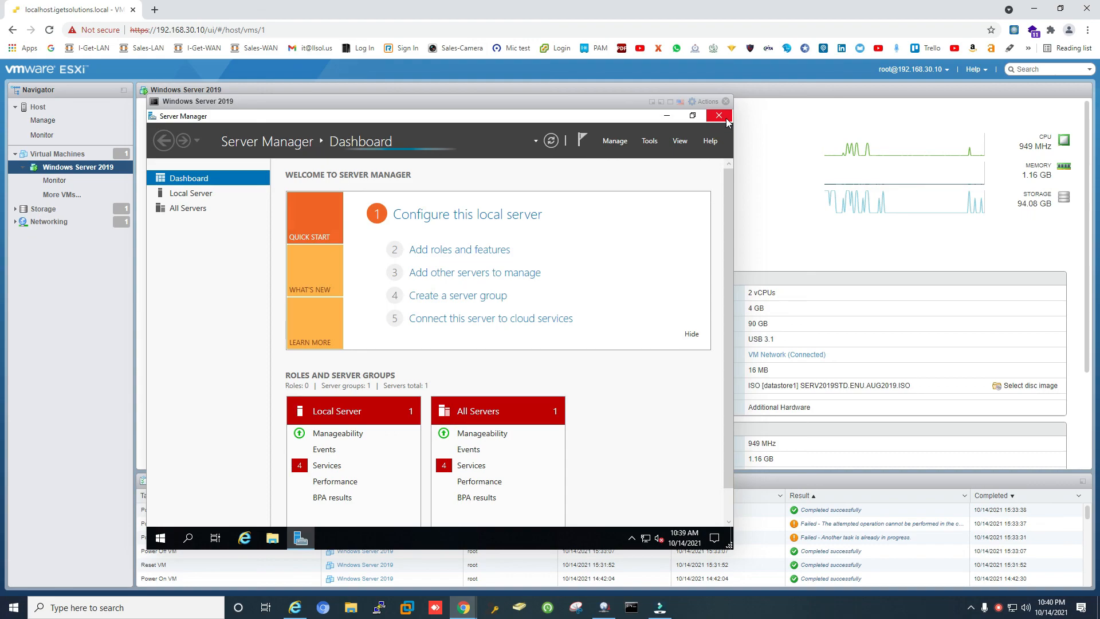
{"action": "left_click", "coordinate": [726, 119]}
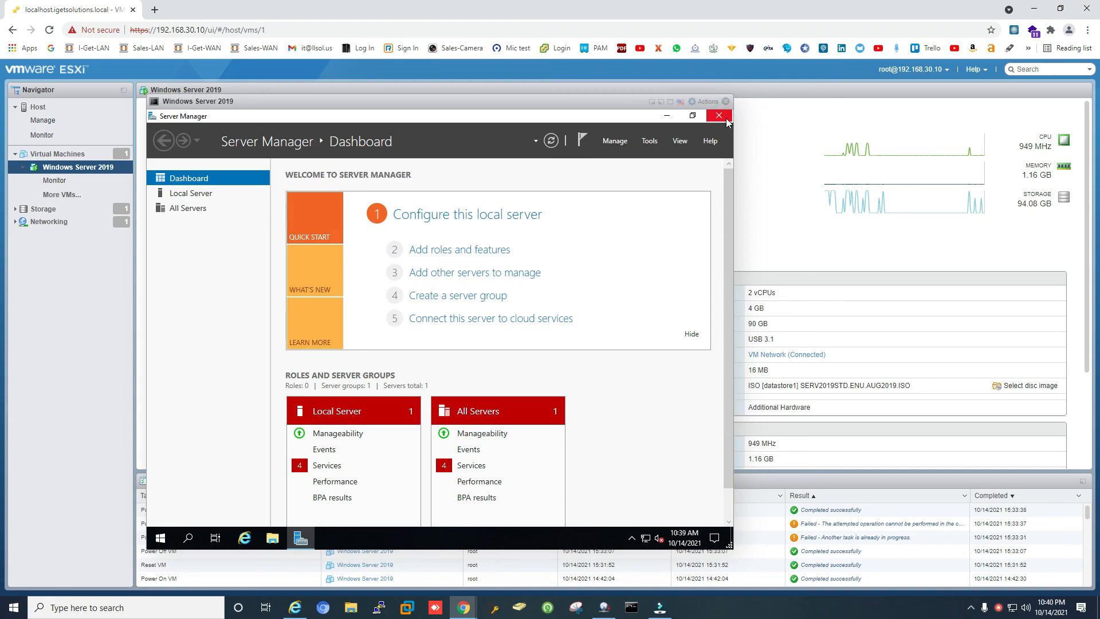